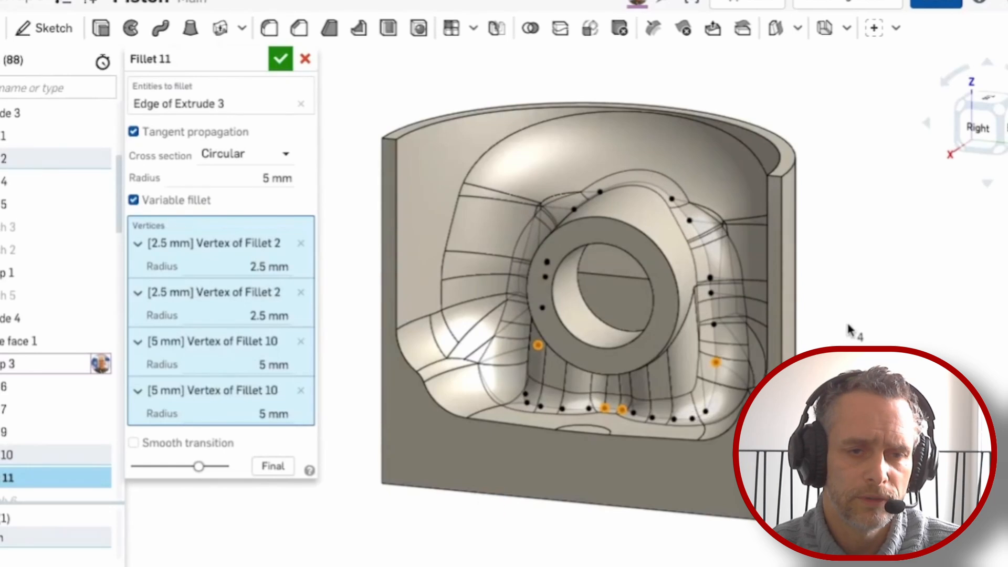
pyautogui.click(856, 337)
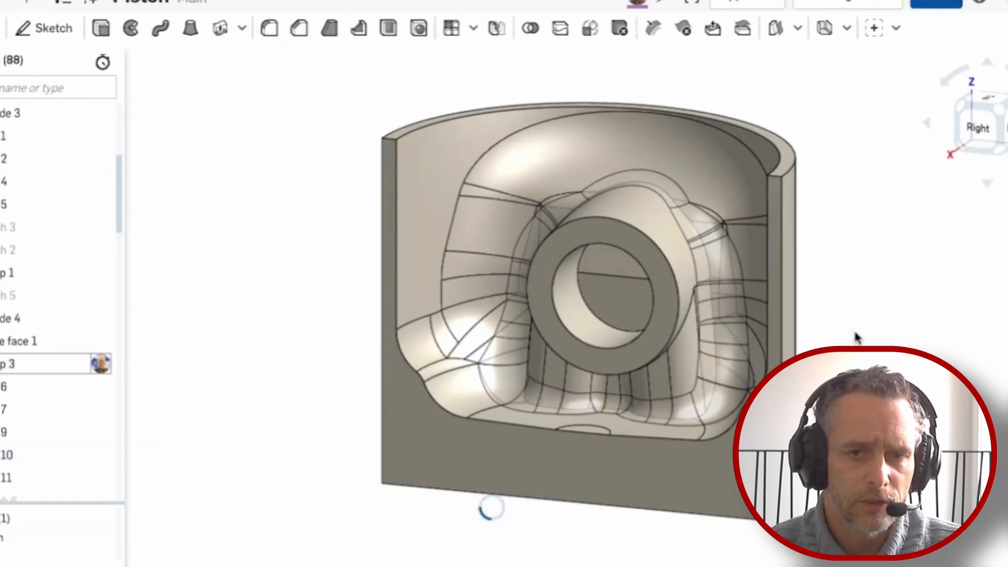
pyautogui.moveTo(856, 338); pyautogui.dragTo(856, 409, button='right')
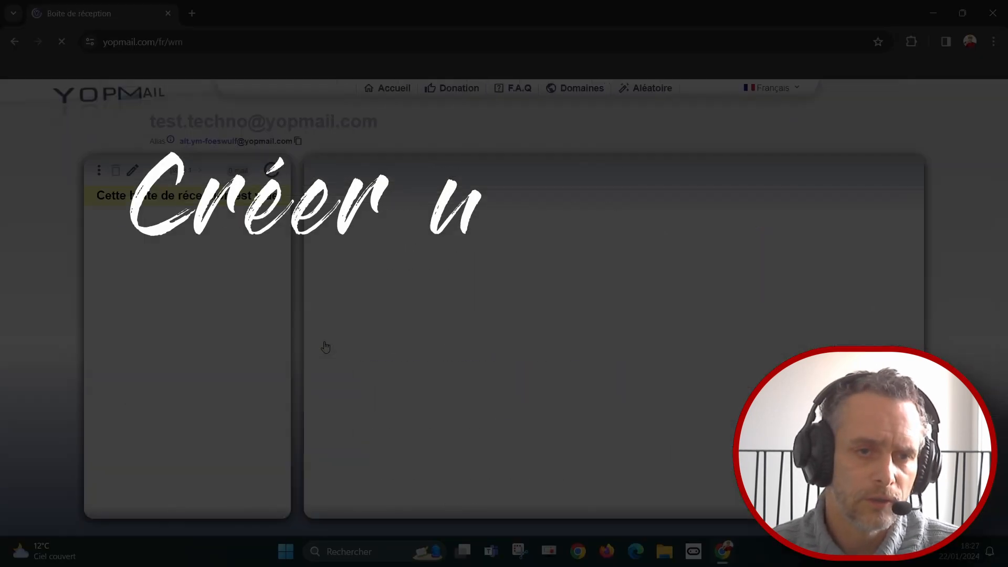
# Copy the temporary mailbox address and submit the Onshape Education sign-up form with the first name, last name and copied e-mail
pyautogui.moveTo(149, 122); pyautogui.dragTo(418, 128)
pyautogui.hotkey('ctrl', 'c')
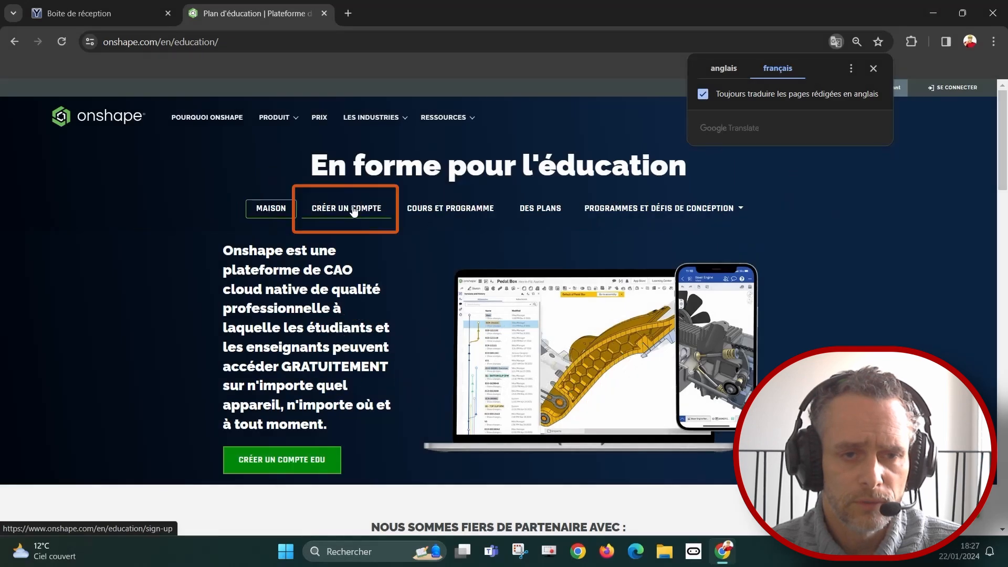
pyautogui.write('tes')
pyautogui.click(658, 399)
pyautogui.click(634, 419)
pyautogui.click(656, 451)
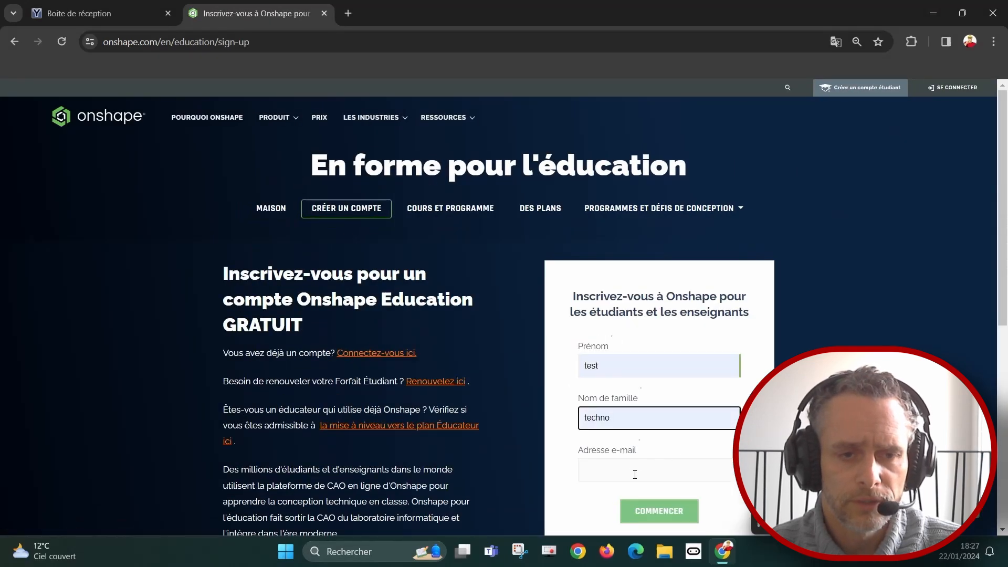
pyautogui.click(634, 471)
pyautogui.hotkey('ctrl', 'v')
pyautogui.click(660, 511)
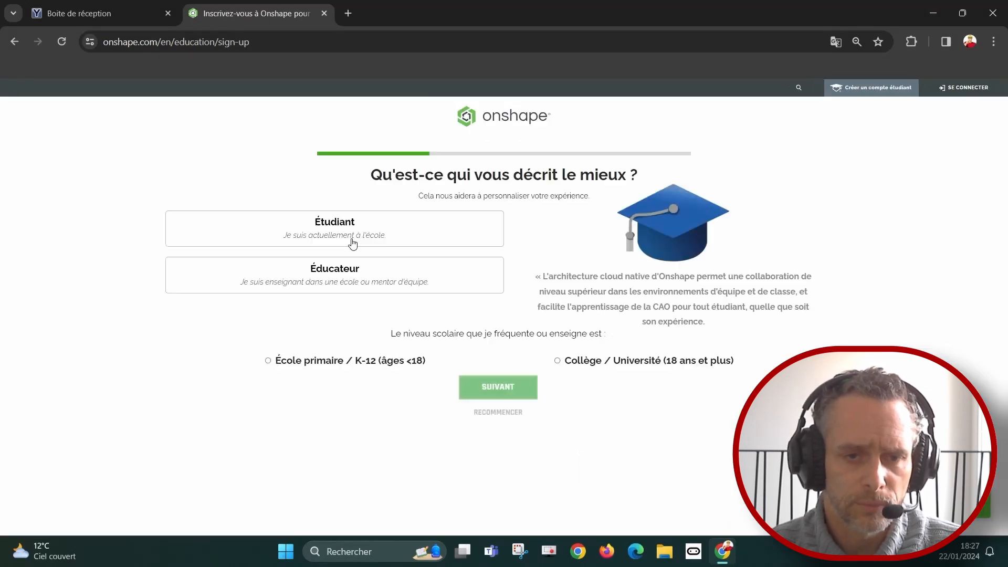
# Register as a student, give "pour les cours" as the reason for using Onshape and accept the age and consent statement
pyautogui.click(351, 239)
pyautogui.click(500, 393)
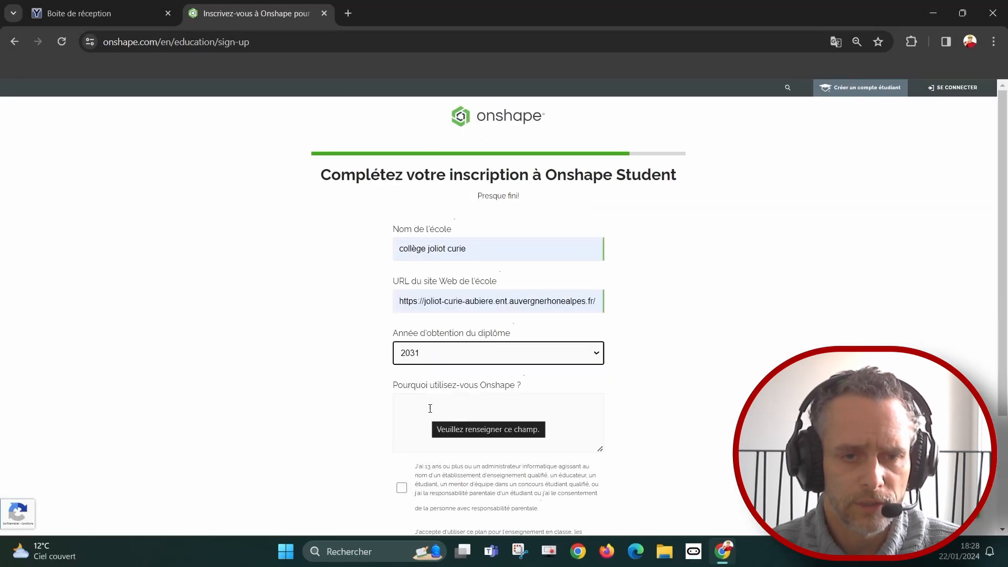
pyautogui.click(498, 409)
pyautogui.write('pour les cours')
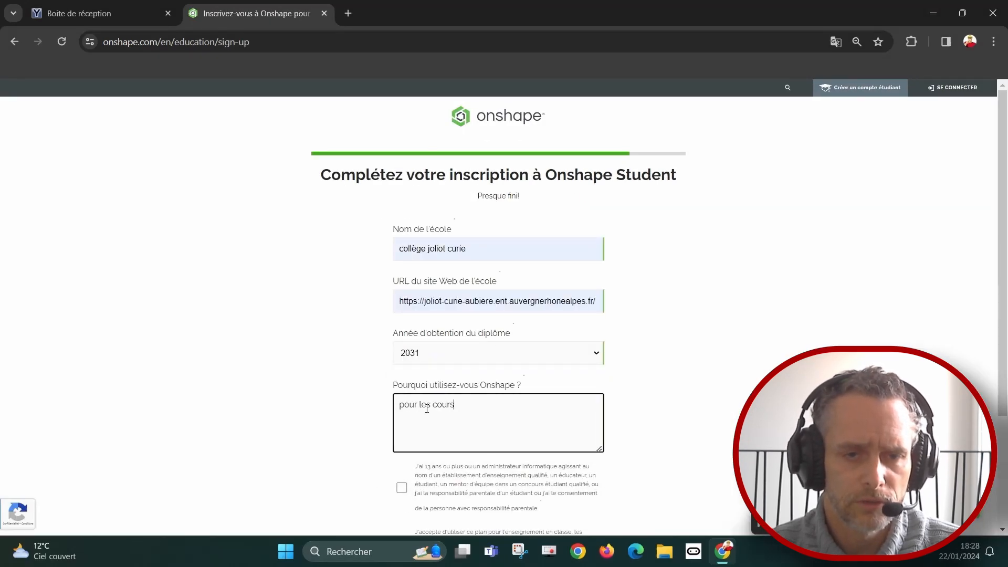
pyautogui.click(402, 469)
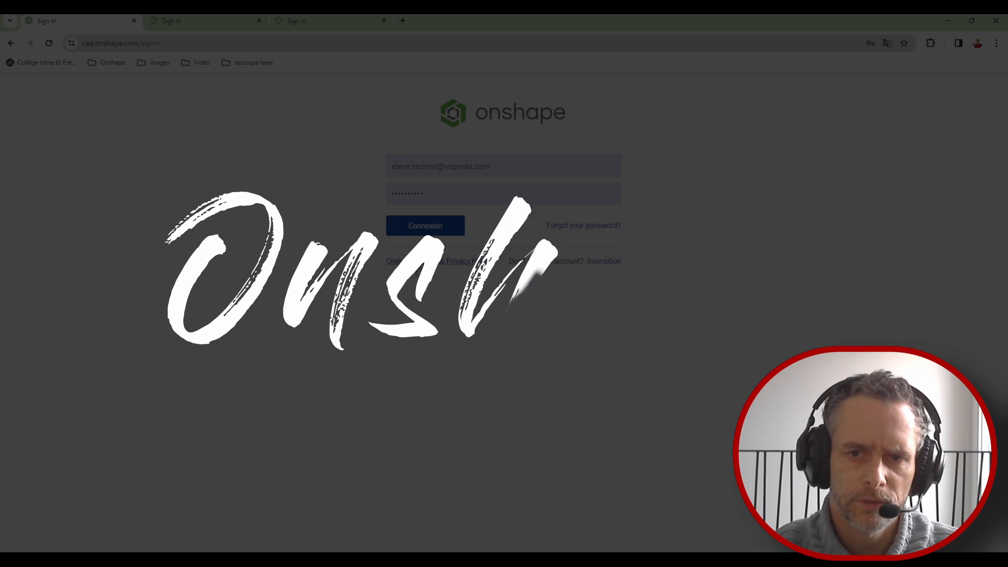
# Sign in to the Onshape student account and expand the list of teams
pyautogui.click(426, 230)
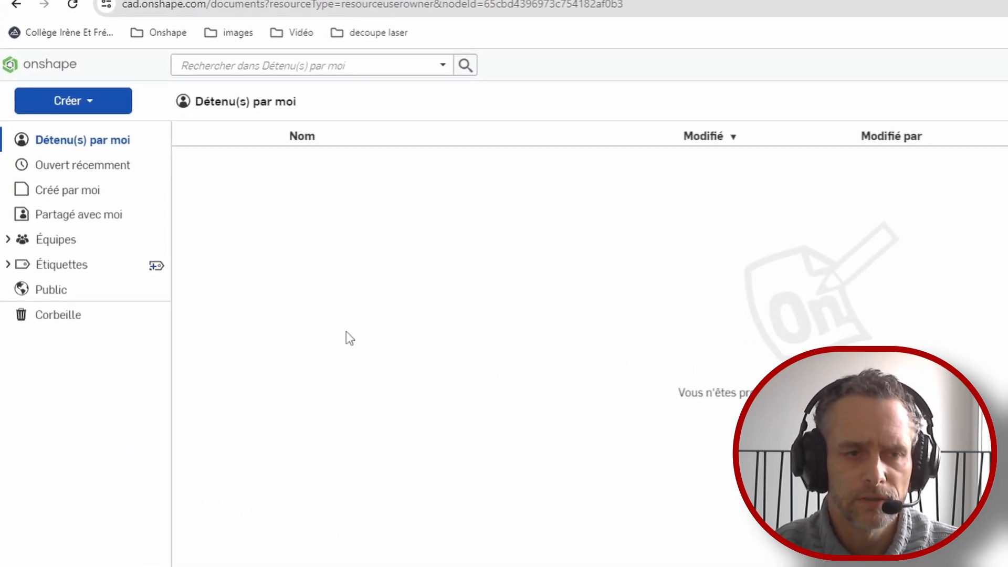
pyautogui.click(19, 241)
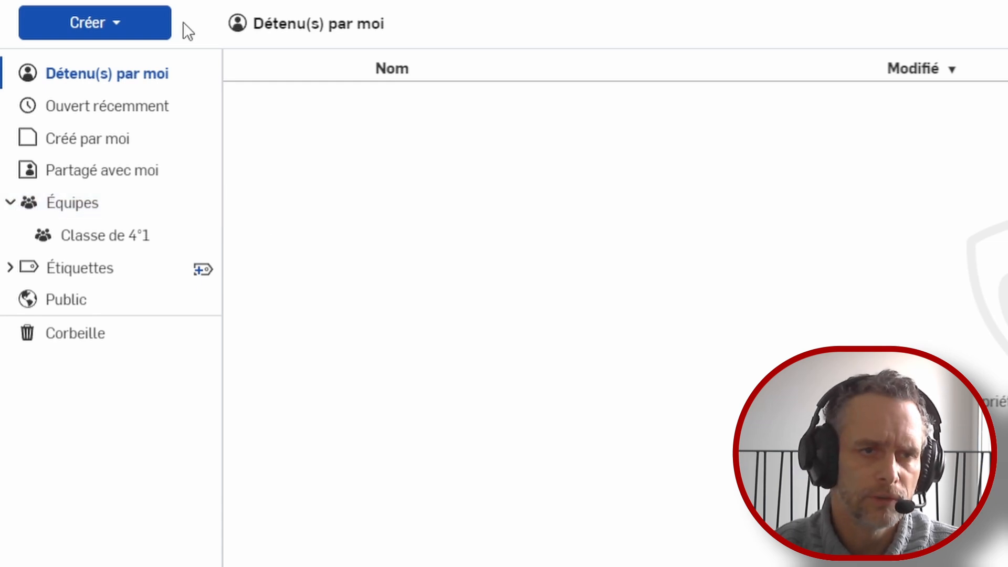
# Create a new document named "boite" among the documents owned by the account
pyautogui.click(133, 26)
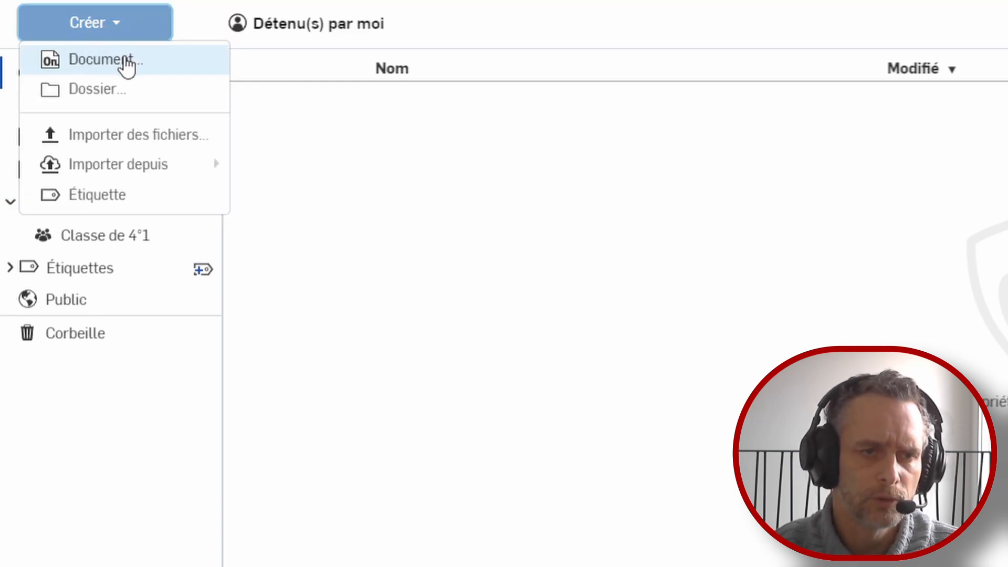
pyautogui.click(123, 62)
pyautogui.write('boi')
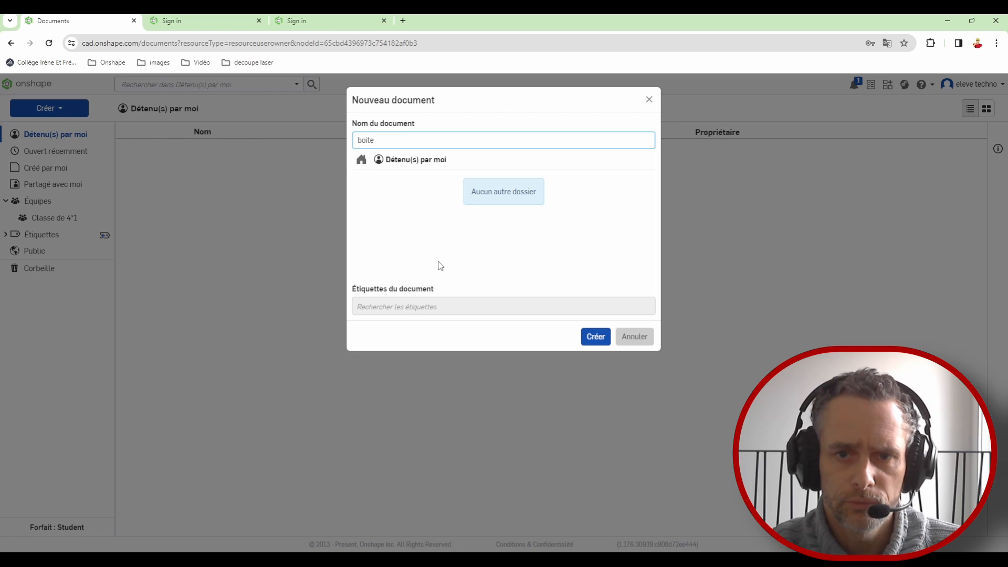
pyautogui.write('te')
pyautogui.click(599, 337)
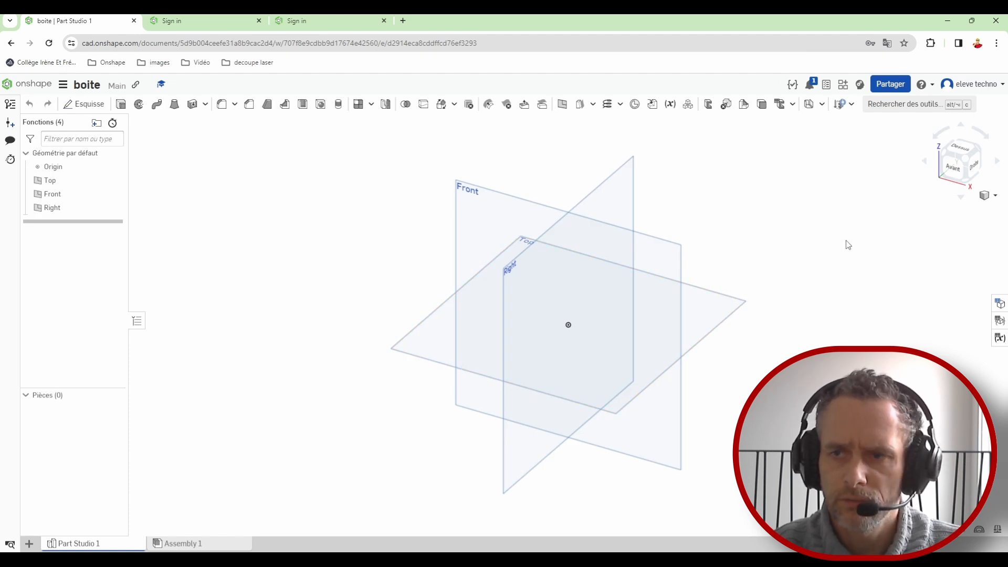
# View the account settings page, return to the documents list and reopen the boite document
pyautogui.click(996, 86)
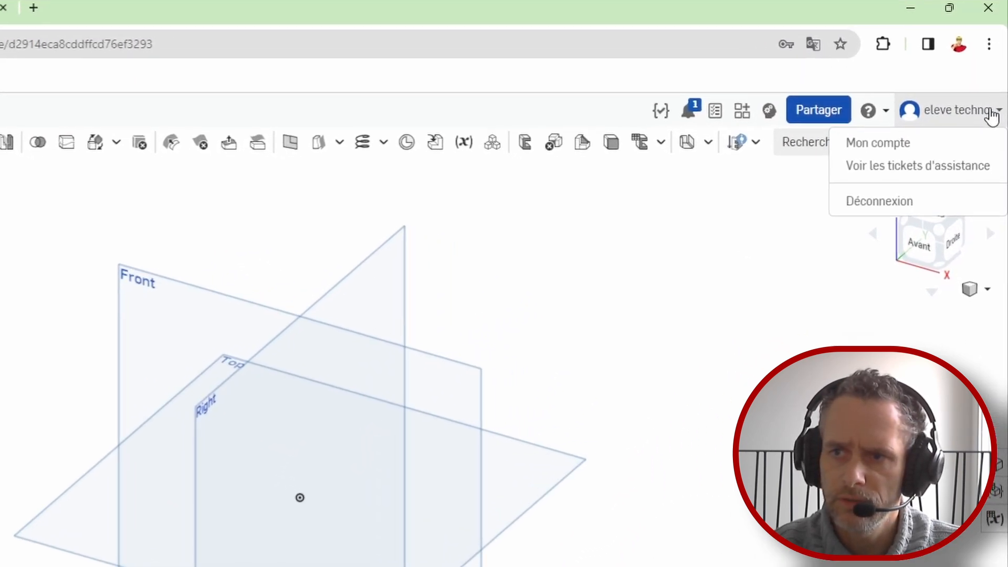
pyautogui.click(865, 150)
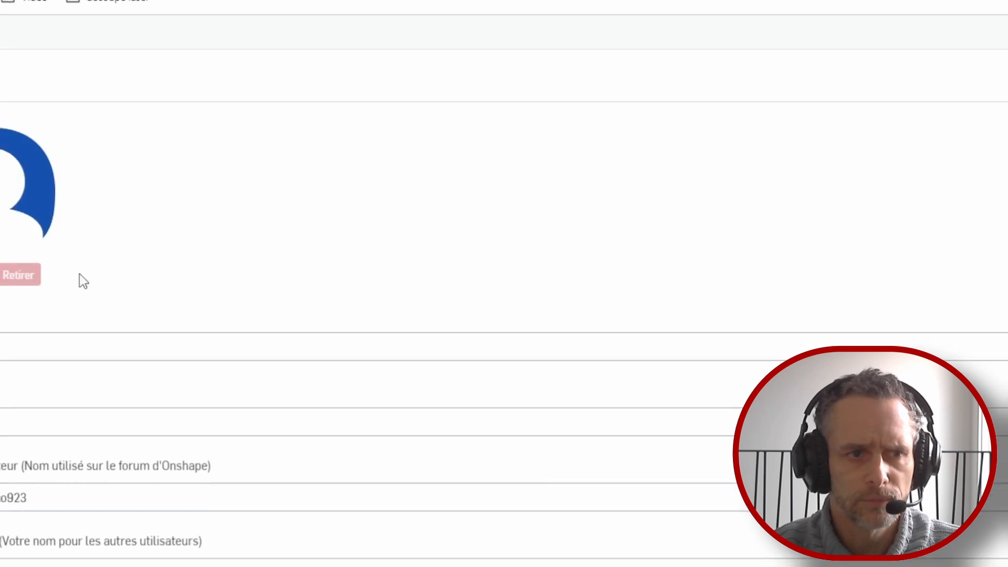
pyautogui.click(32, 100)
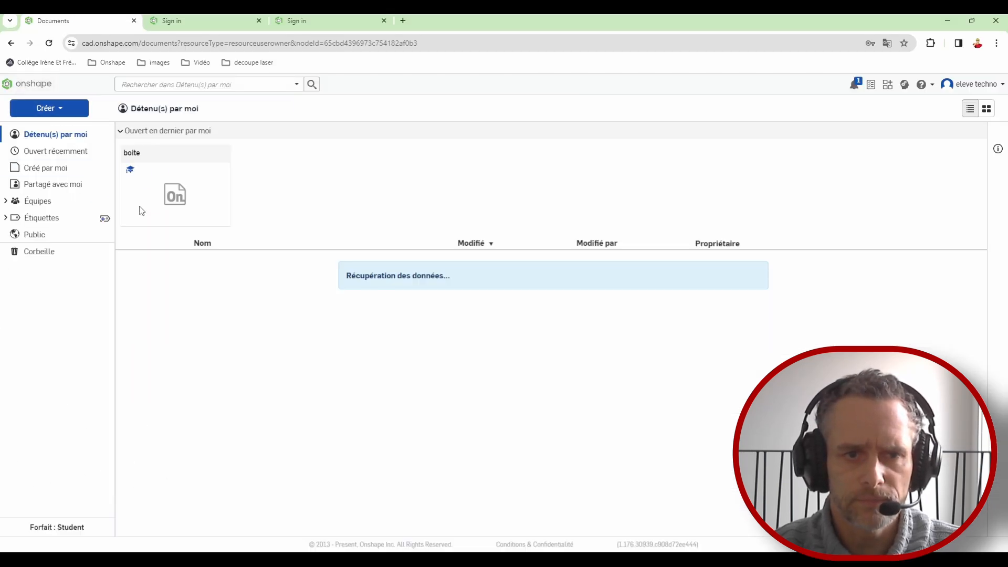
pyautogui.click(141, 208)
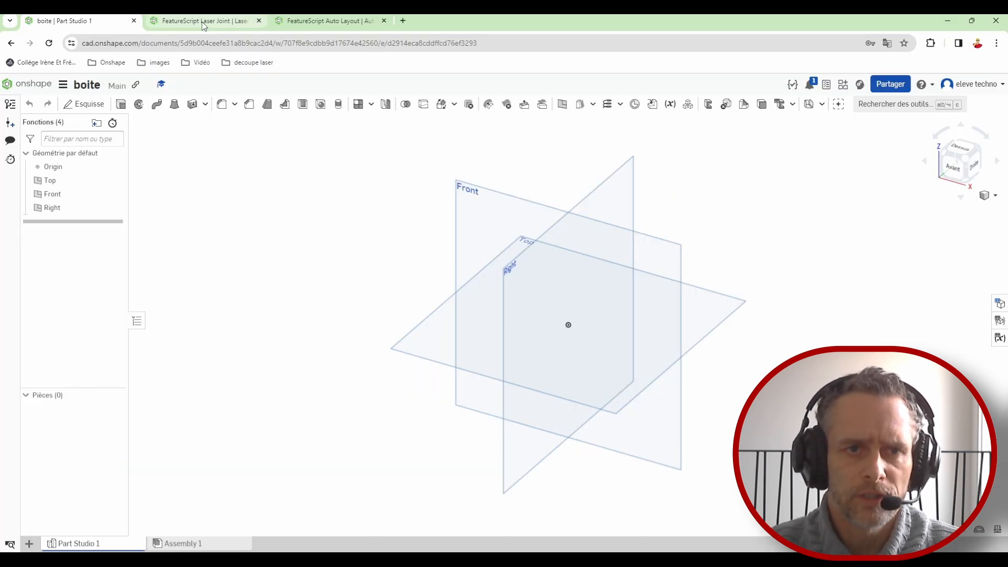
# Switch to the FeatureScript Laser Joint document and view its PDF guide
pyautogui.click(199, 24)
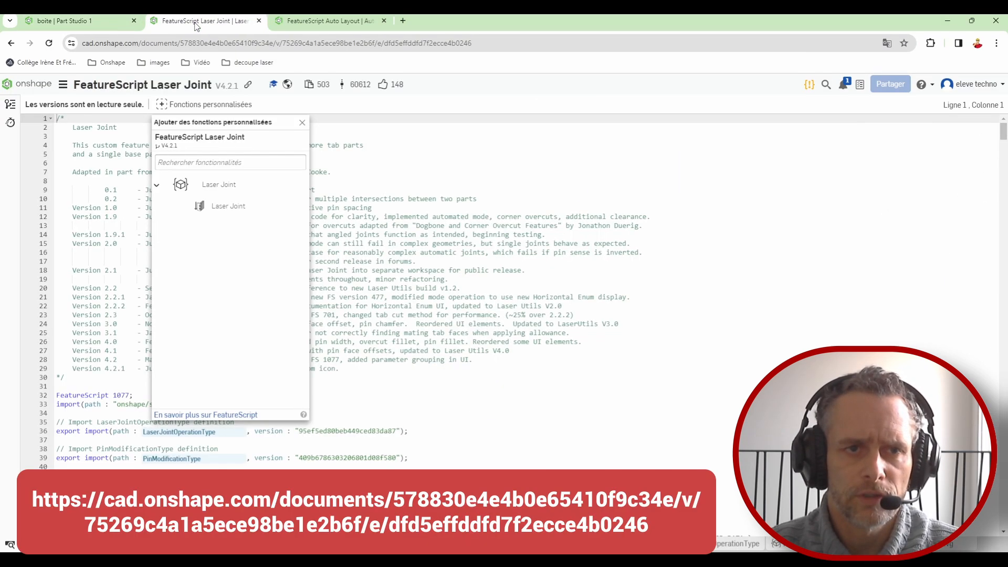
pyautogui.click(338, 165)
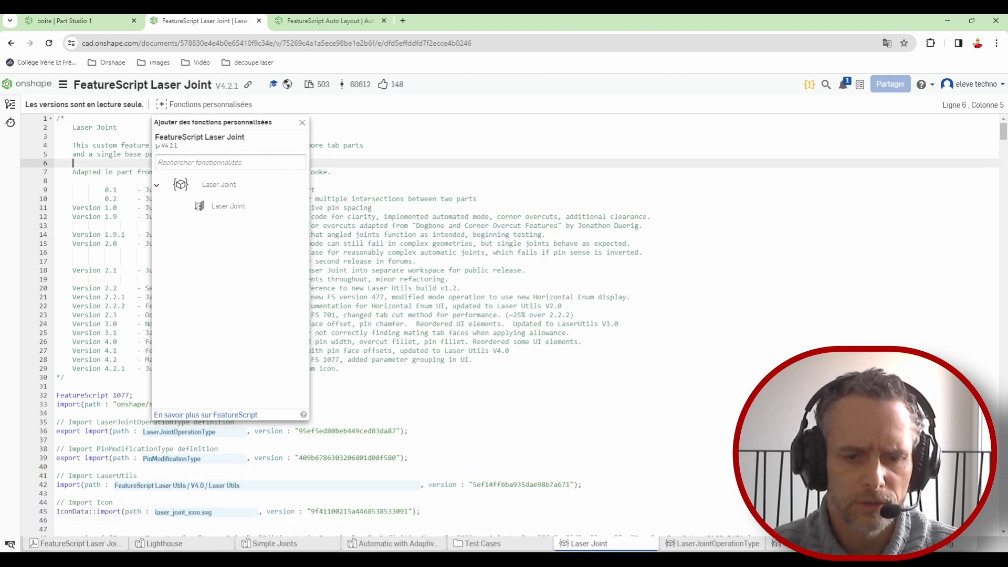
pyautogui.click(86, 545)
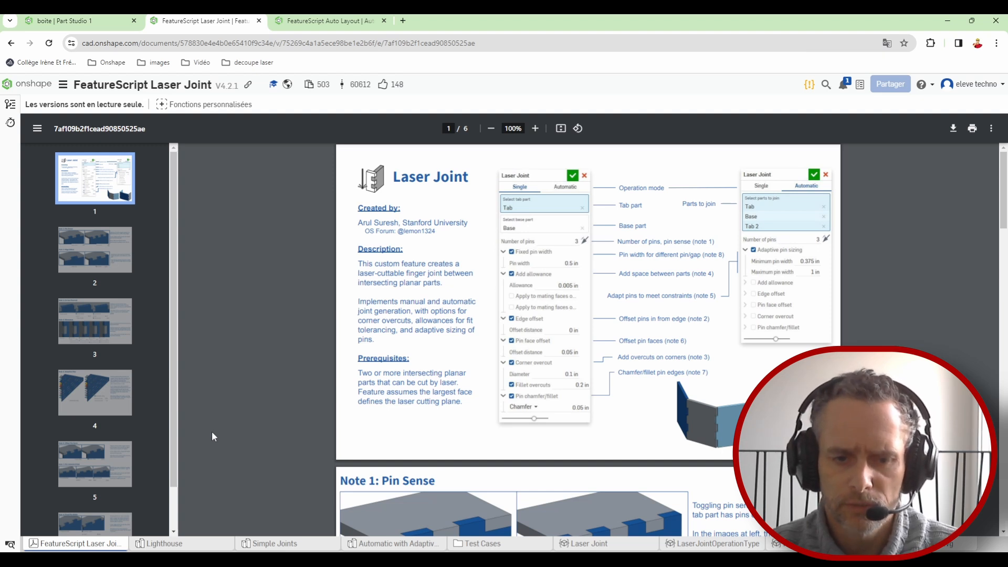
# Return to the Laser Joint feature code and add the Laser Joint custom feature to the toolbar
pyautogui.click(591, 545)
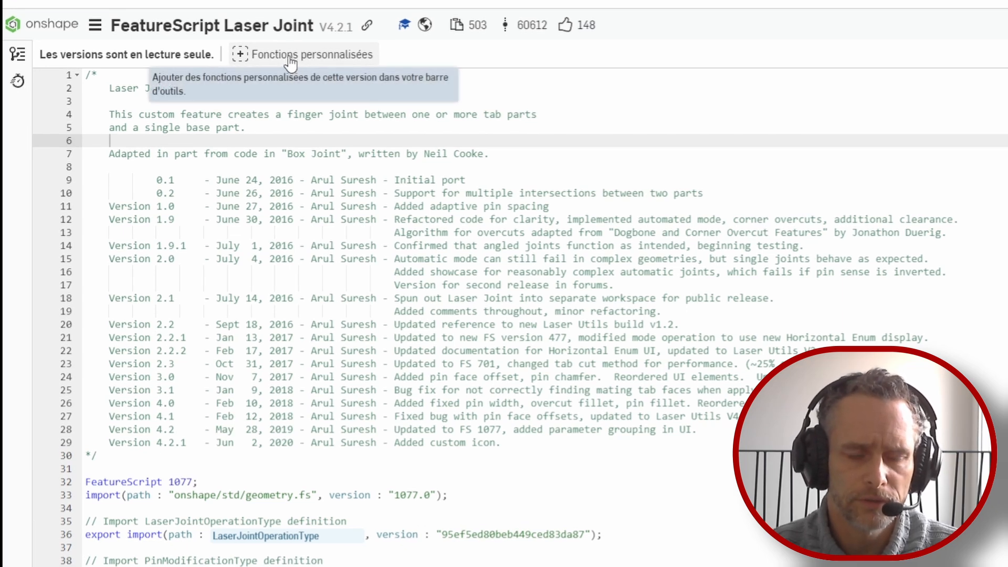
pyautogui.click(291, 55)
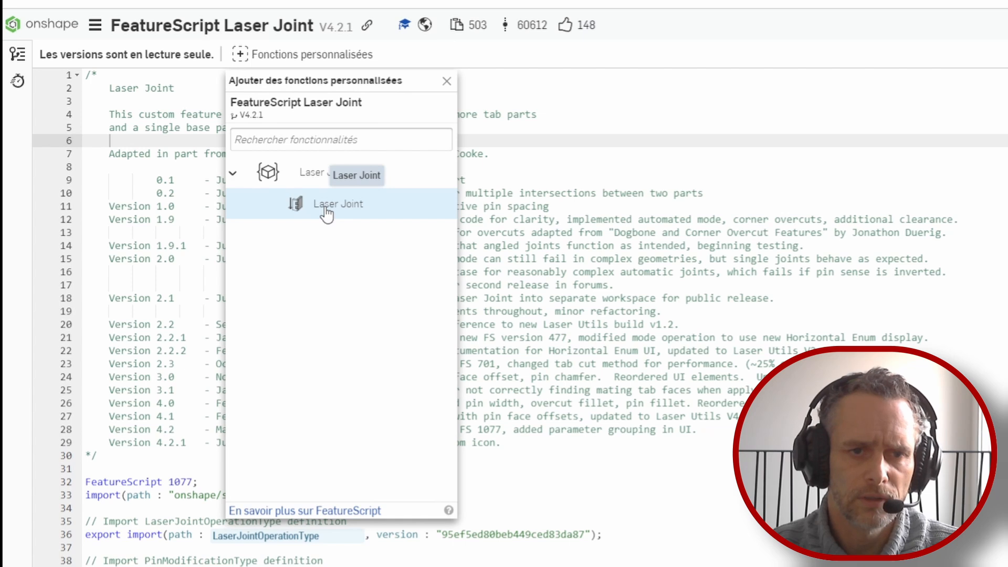
pyautogui.click(327, 210)
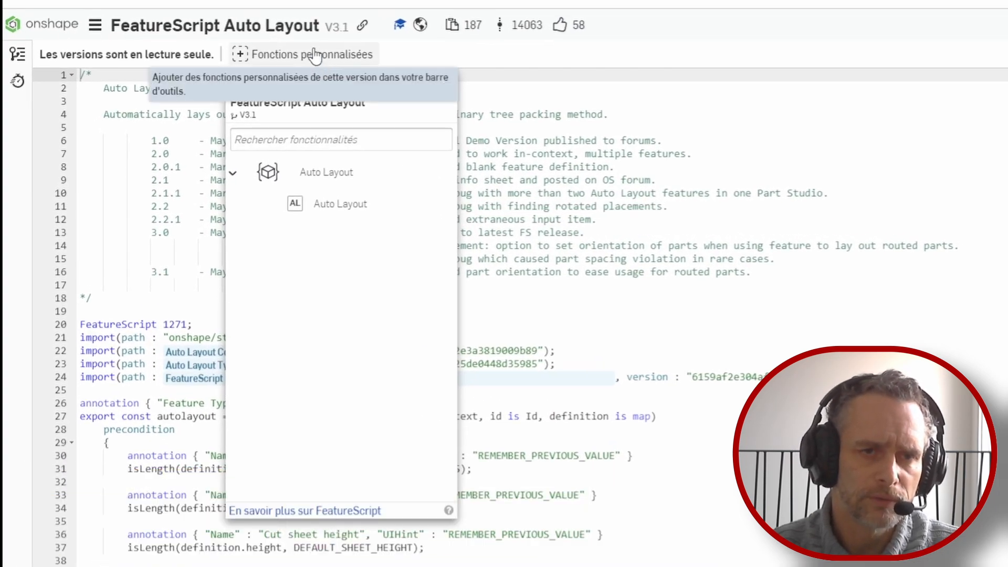
# Add the Auto Layout custom feature to the toolbar and check the custom features available in the boite Part Studio
pyautogui.click(329, 213)
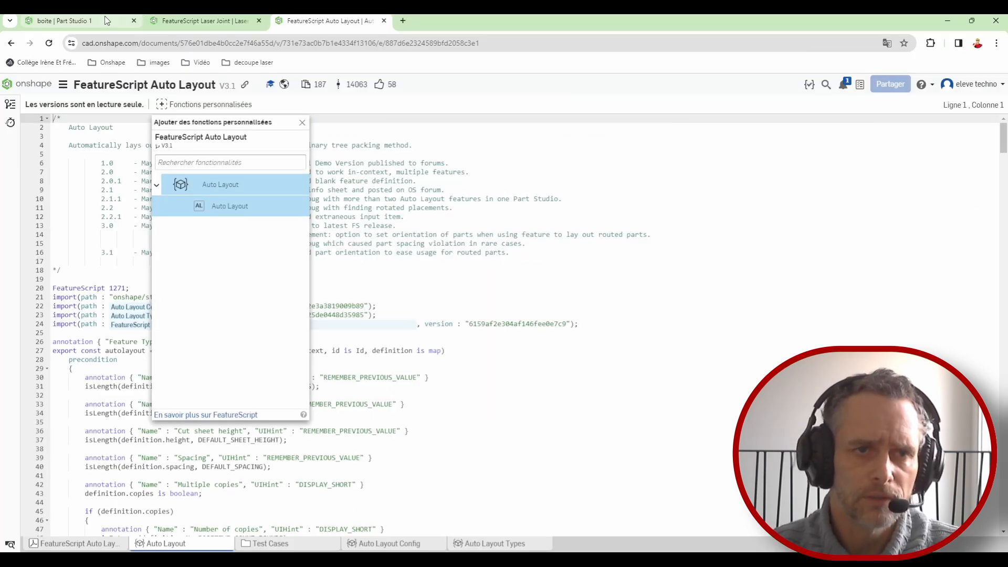
pyautogui.click(105, 18)
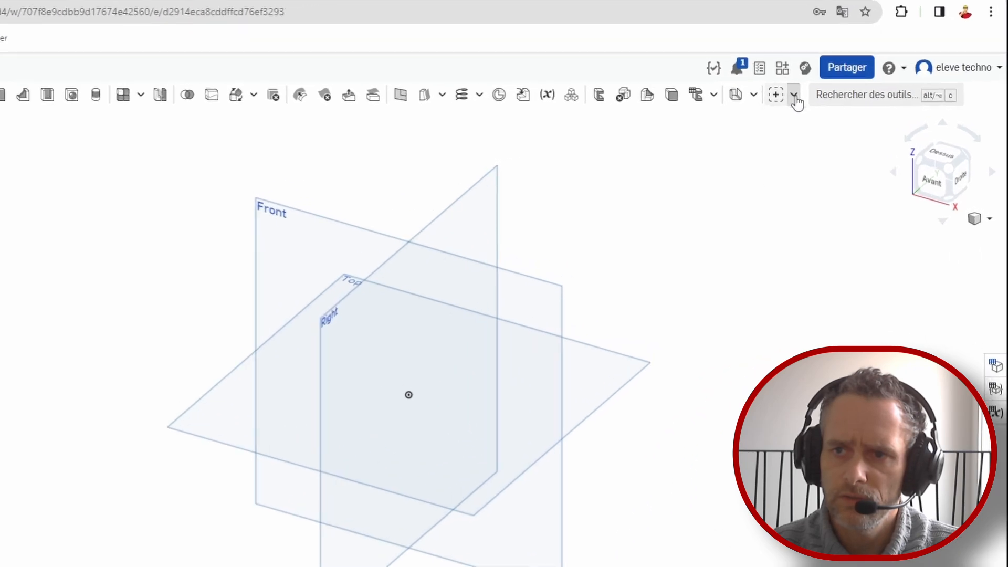
pyautogui.click(851, 103)
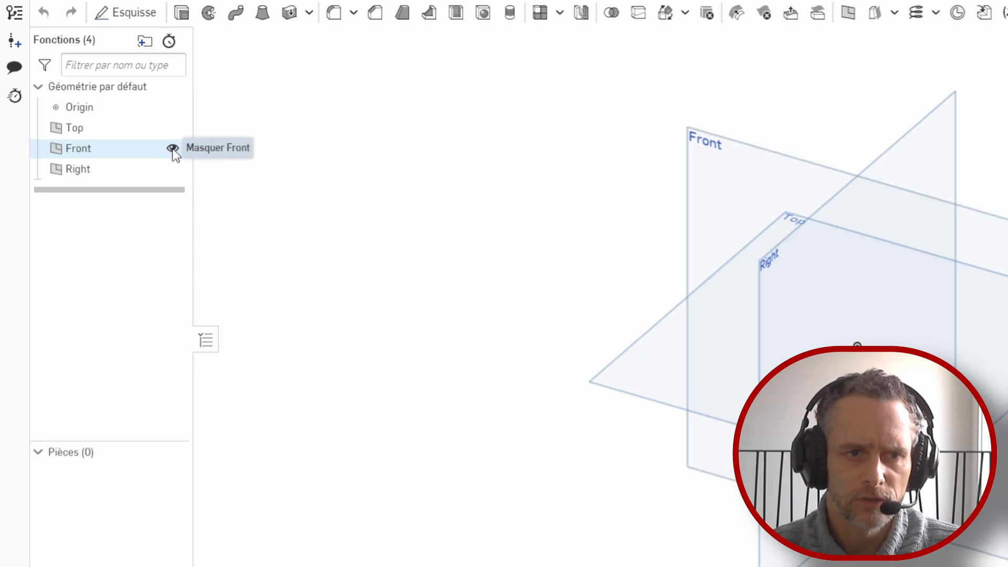
# Hide the Front and Right planes and start a sketch on the Top plane, viewed from above
pyautogui.click(172, 154)
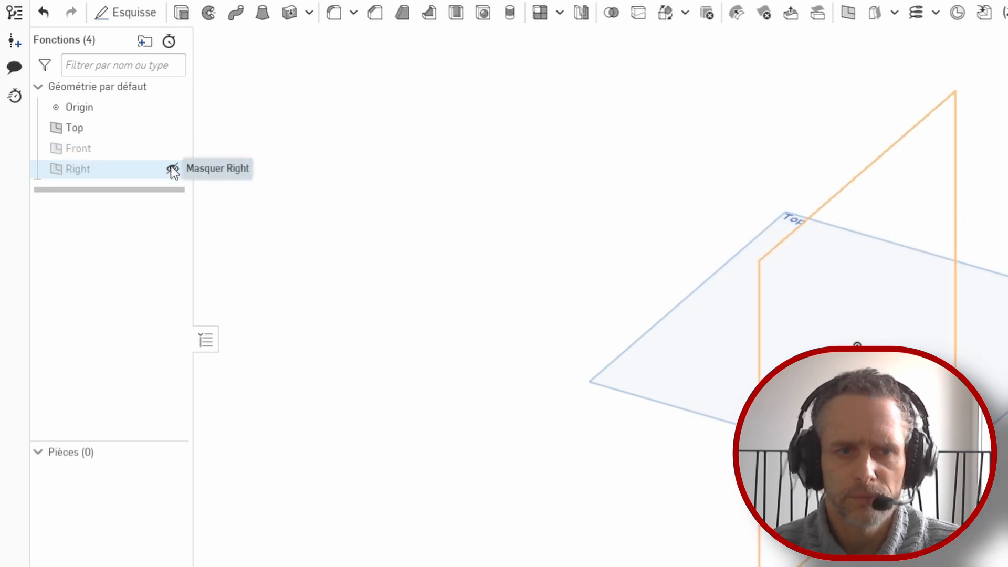
pyautogui.click(173, 169)
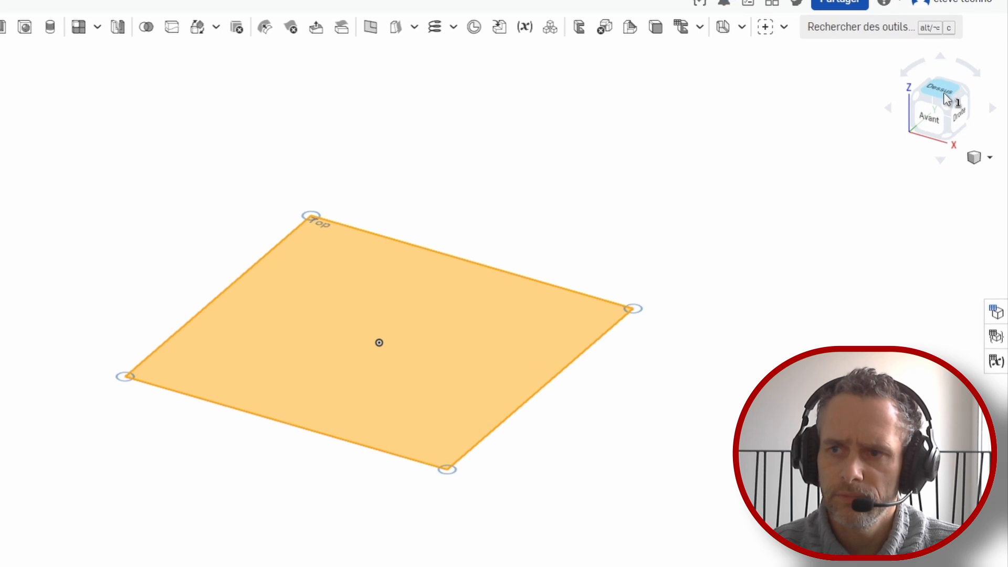
pyautogui.click(943, 93)
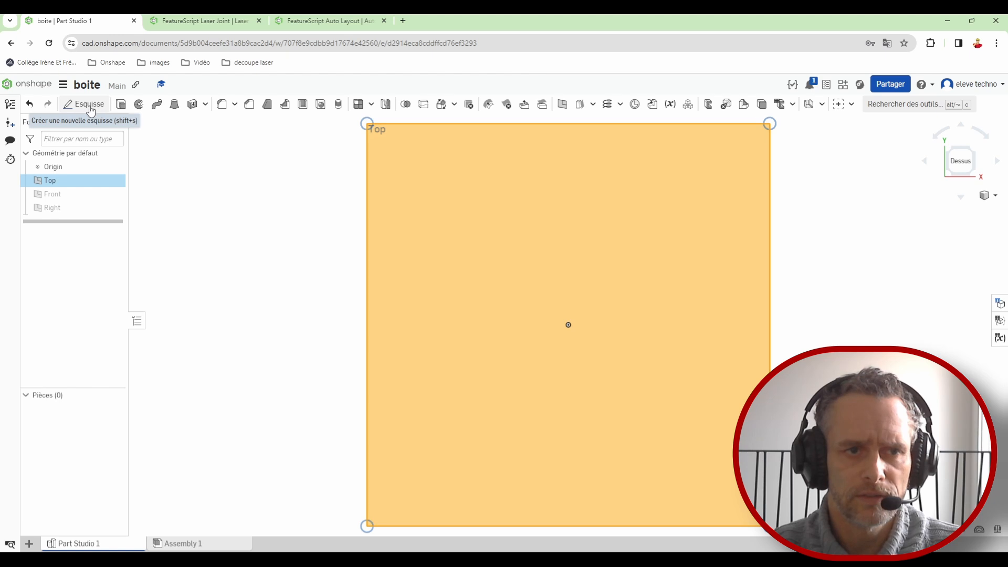
pyautogui.click(85, 110)
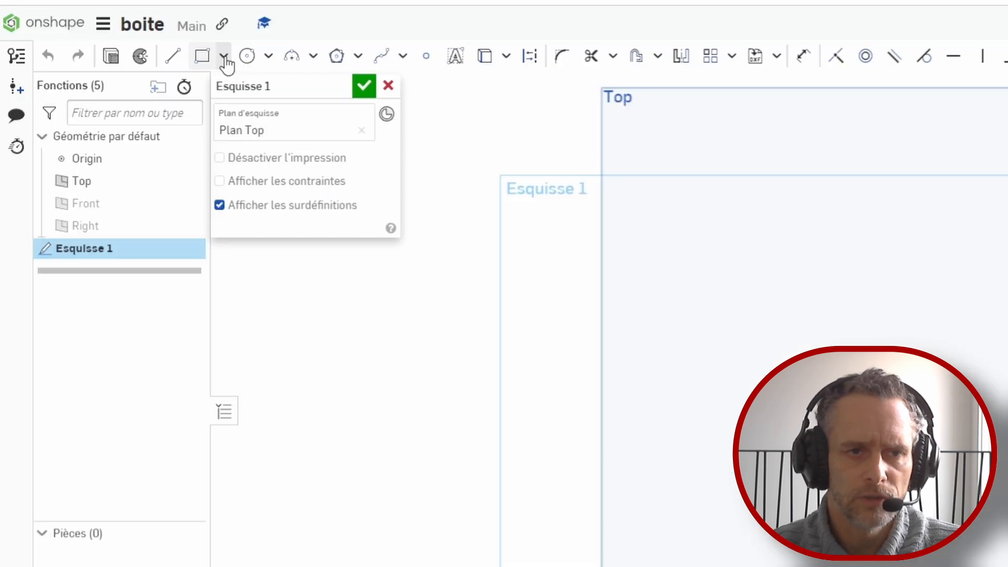
# Sketch a center-point rectangle about 46 mm wide and 42 mm high, centered on the origin
pyautogui.click(224, 57)
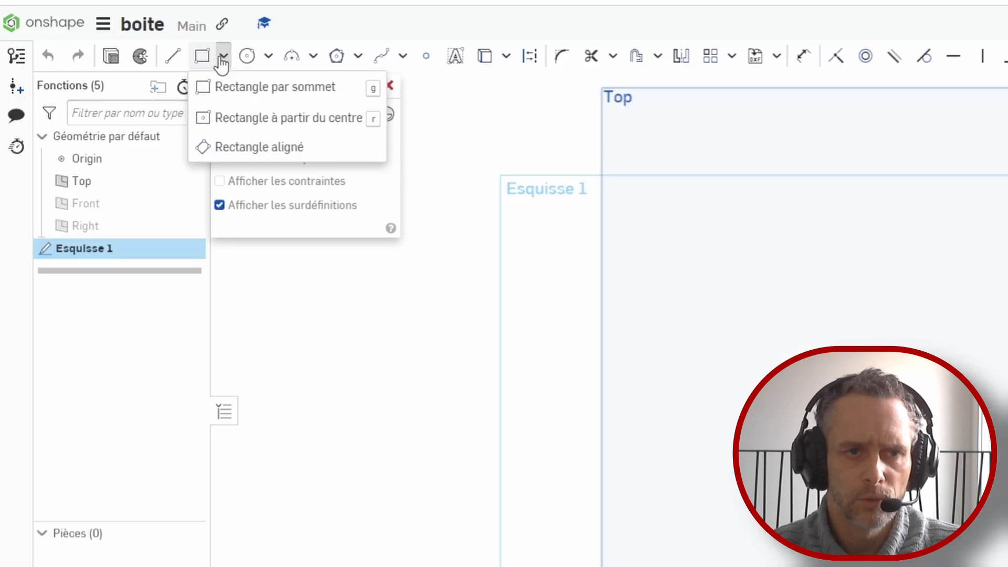
pyautogui.click(225, 118)
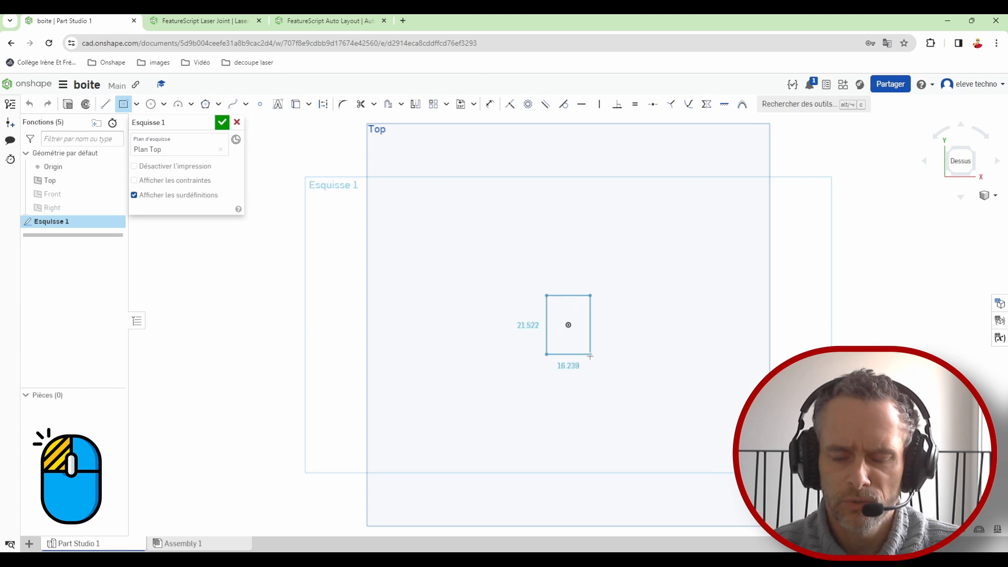
pyautogui.click(631, 381)
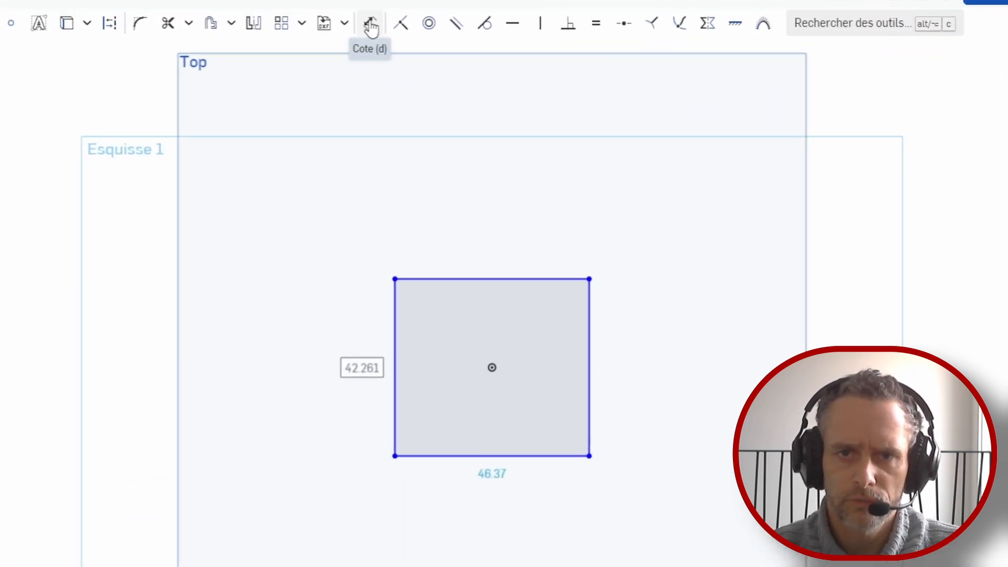
# Dimension the horizontal side of the center-point rectangle and set its width to 50 mm
pyautogui.click(373, 29)
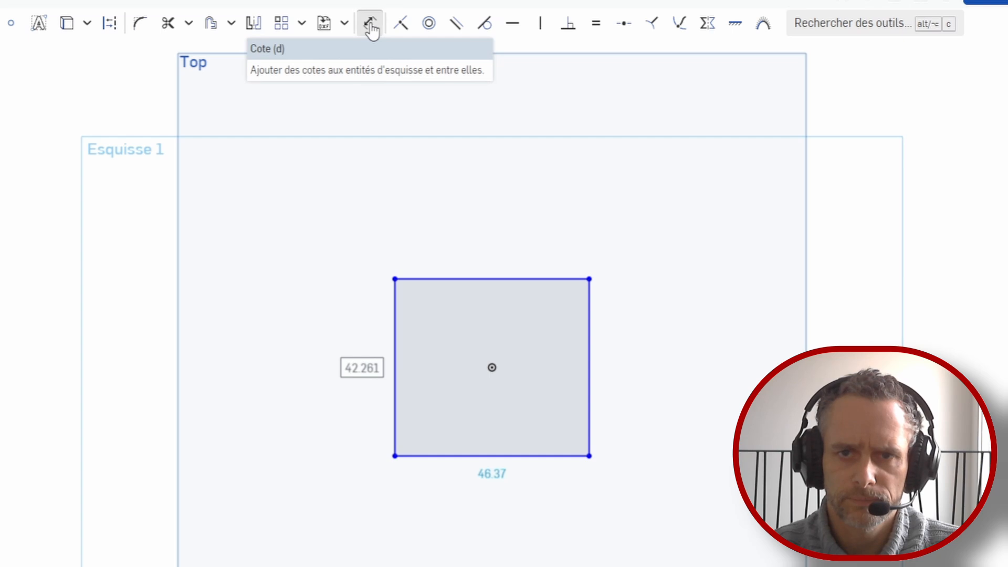
pyautogui.click(532, 280)
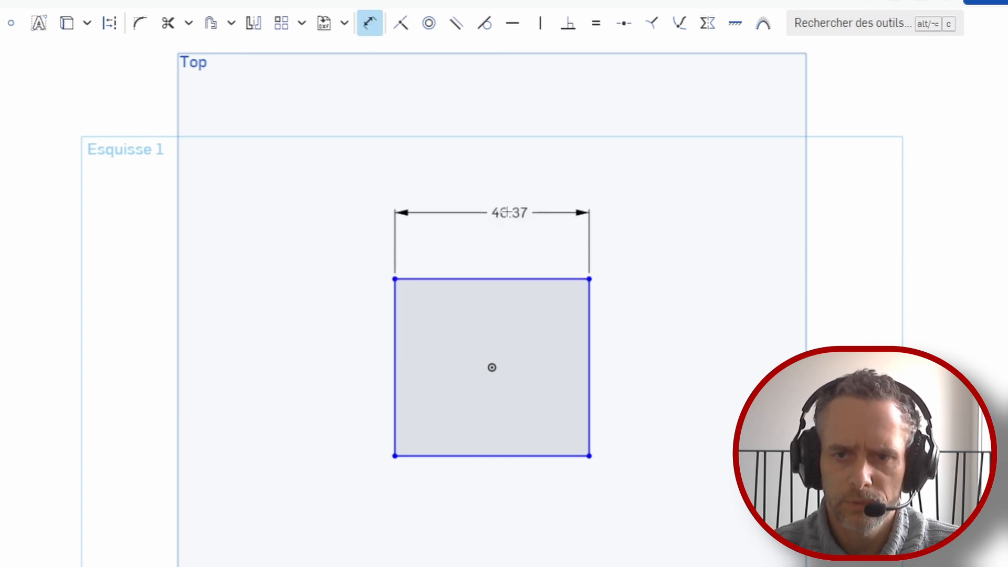
pyautogui.click(495, 204)
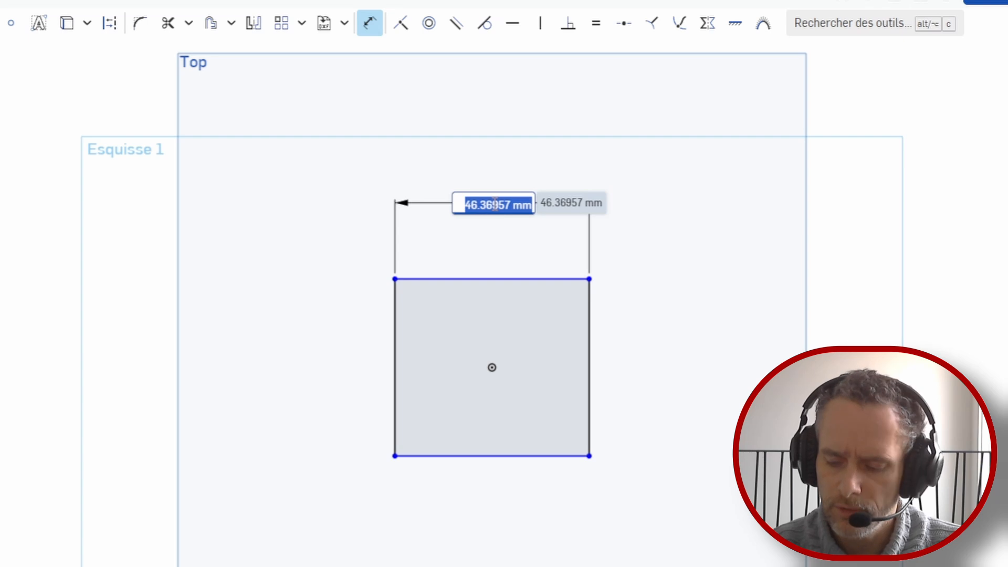
pyautogui.write('50')
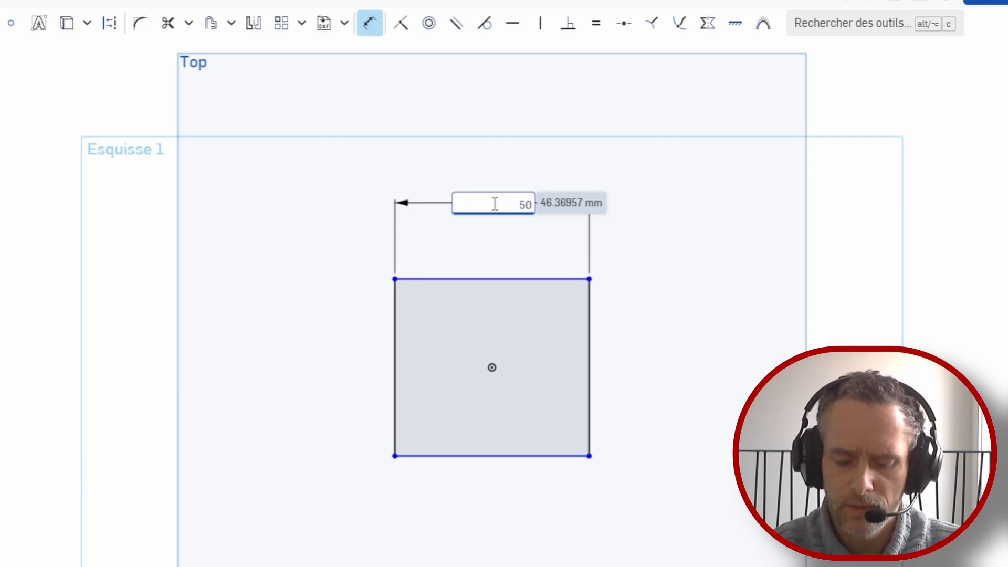
pyautogui.write('mm')
pyautogui.press('Return')
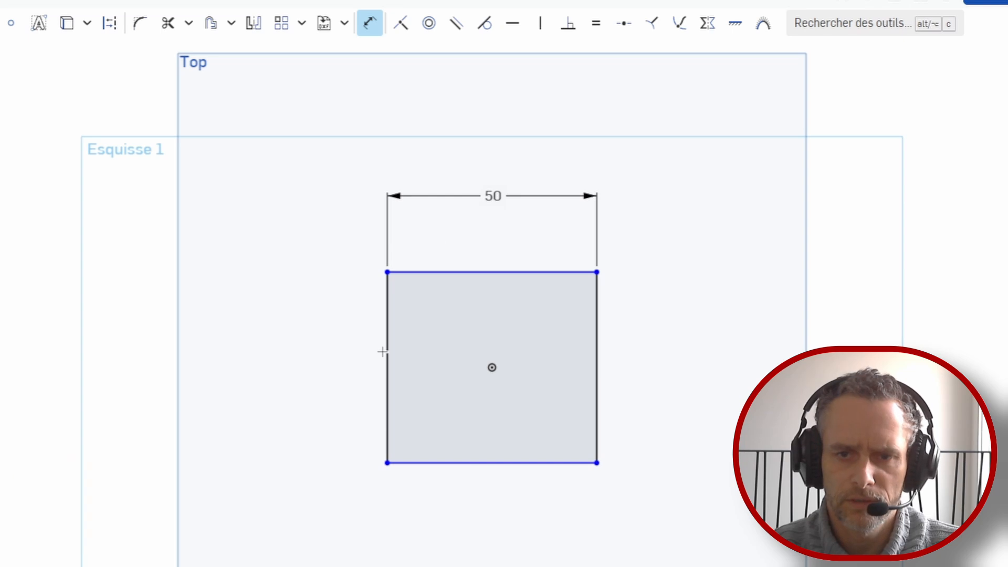
# Dimension the vertical side of the rectangle and set its height to 50 mm
pyautogui.click(603, 369)
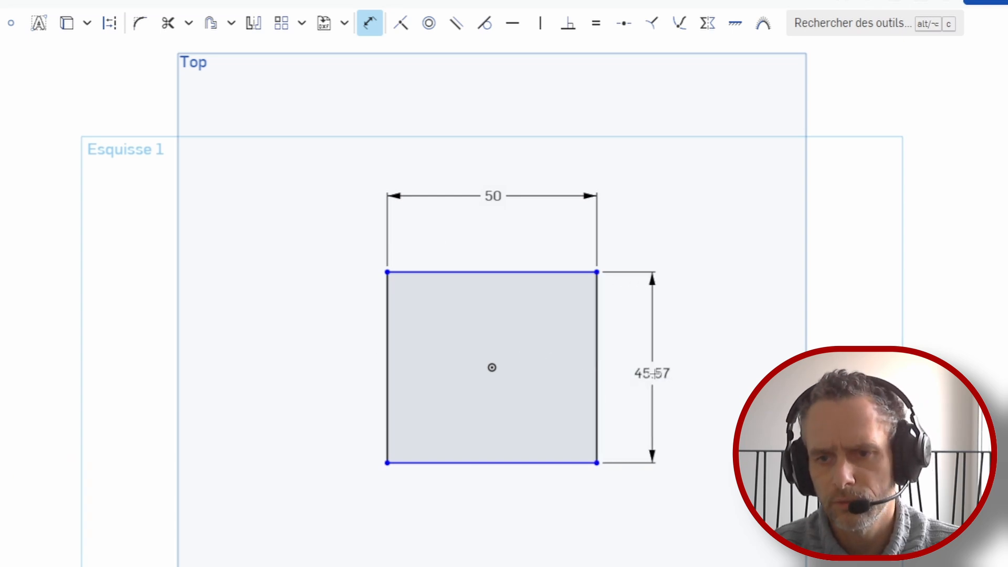
pyautogui.click(685, 366)
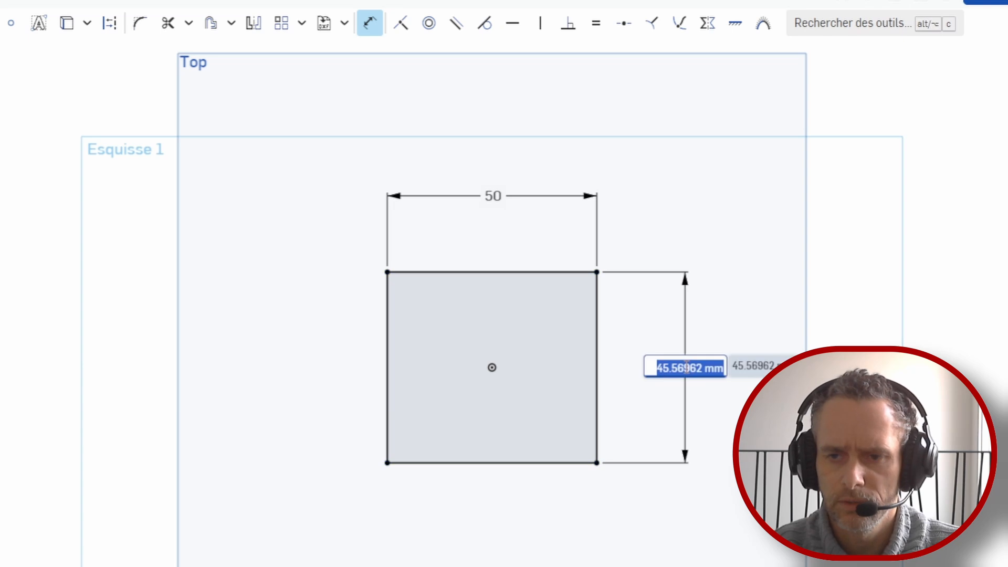
pyautogui.write('50')
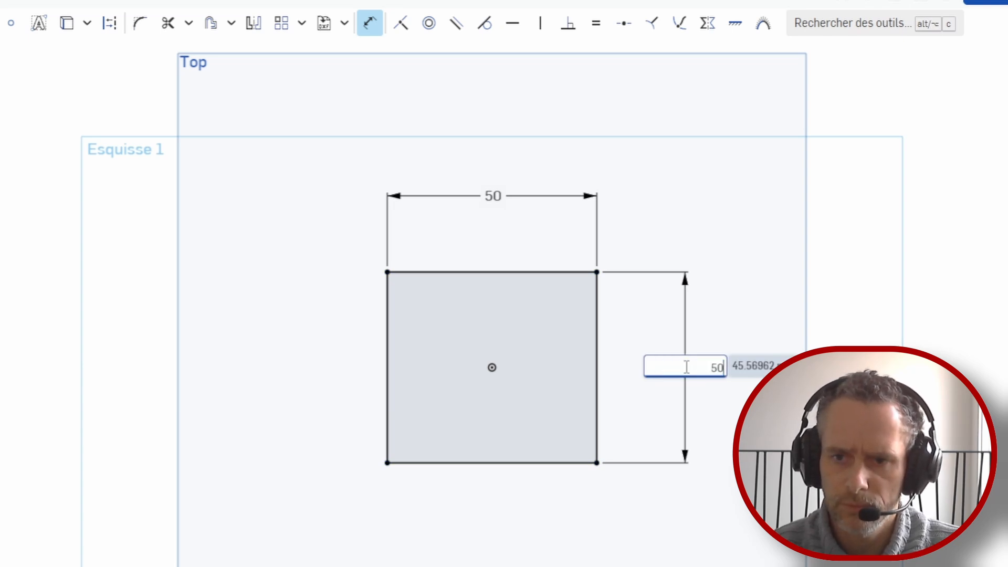
pyautogui.write('mm')
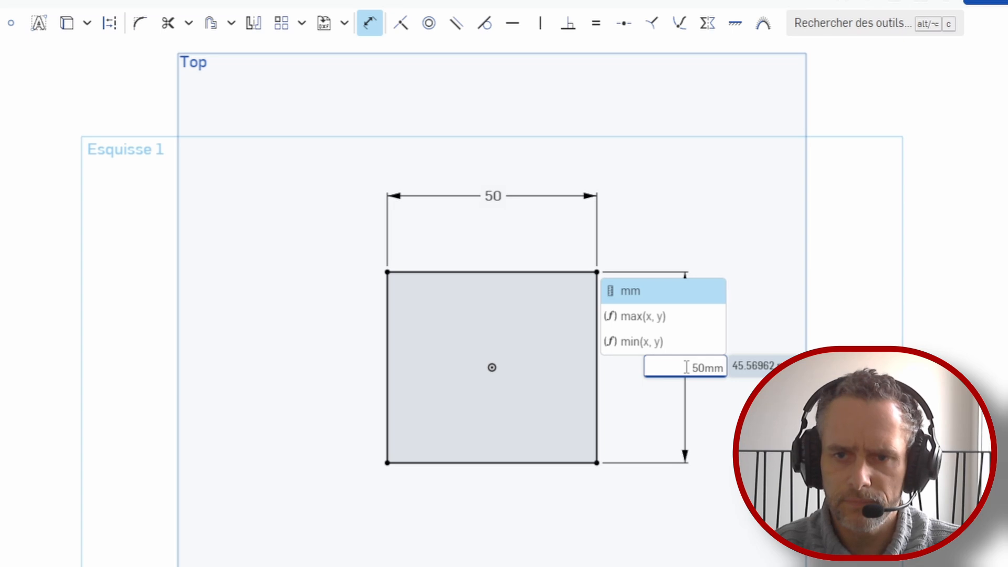
pyautogui.press('Return')
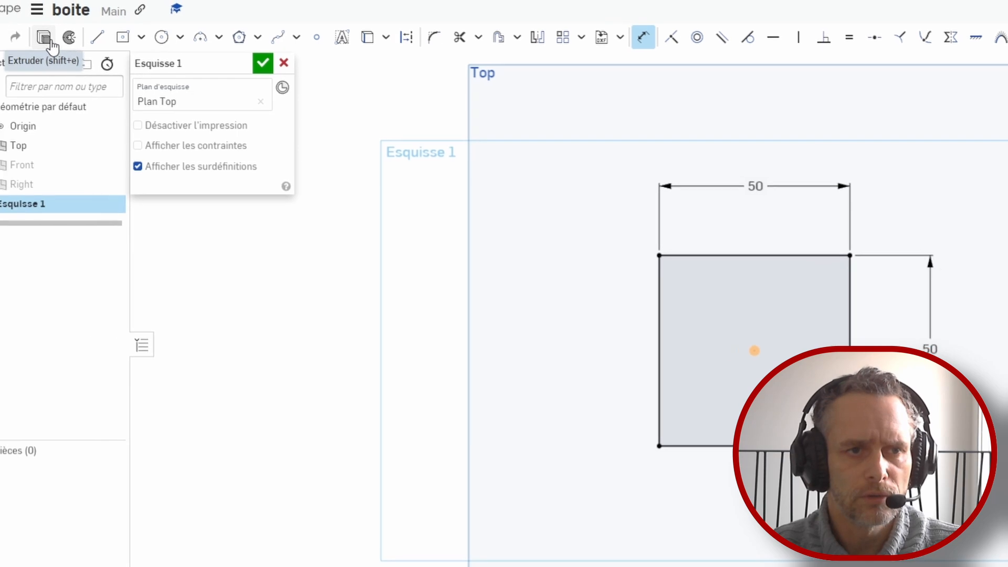
# Extrude the square sketch as a new solid with a blind depth of 3 mm
pyautogui.click(49, 41)
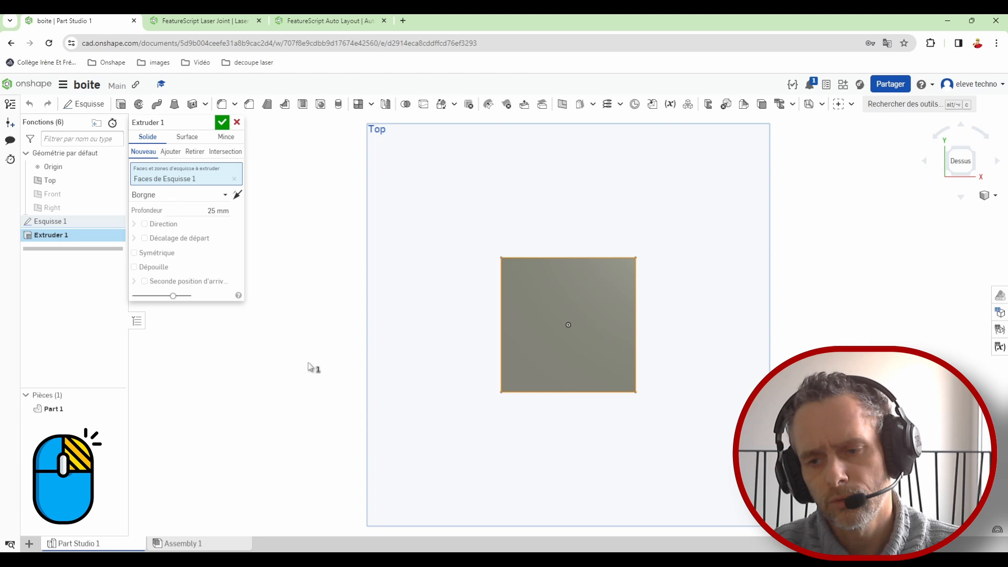
pyautogui.moveTo(309, 364); pyautogui.dragTo(324, 282, button='right')
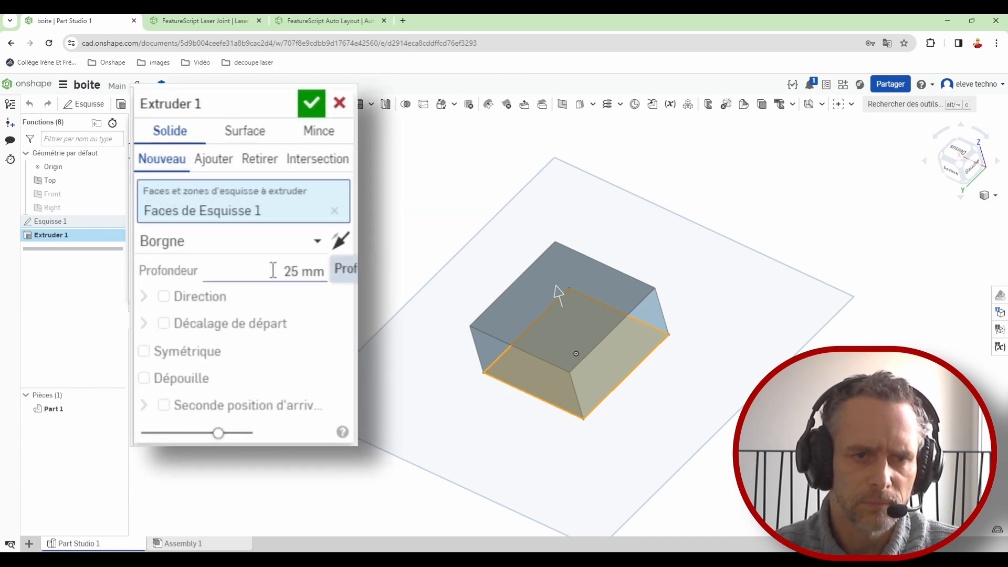
pyautogui.click(227, 219)
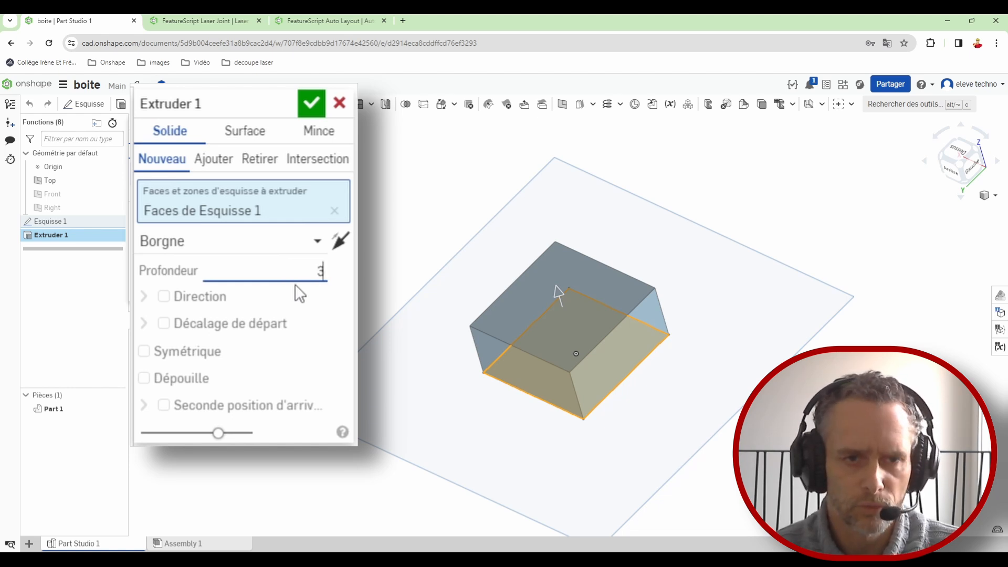
pyautogui.write('3 ')
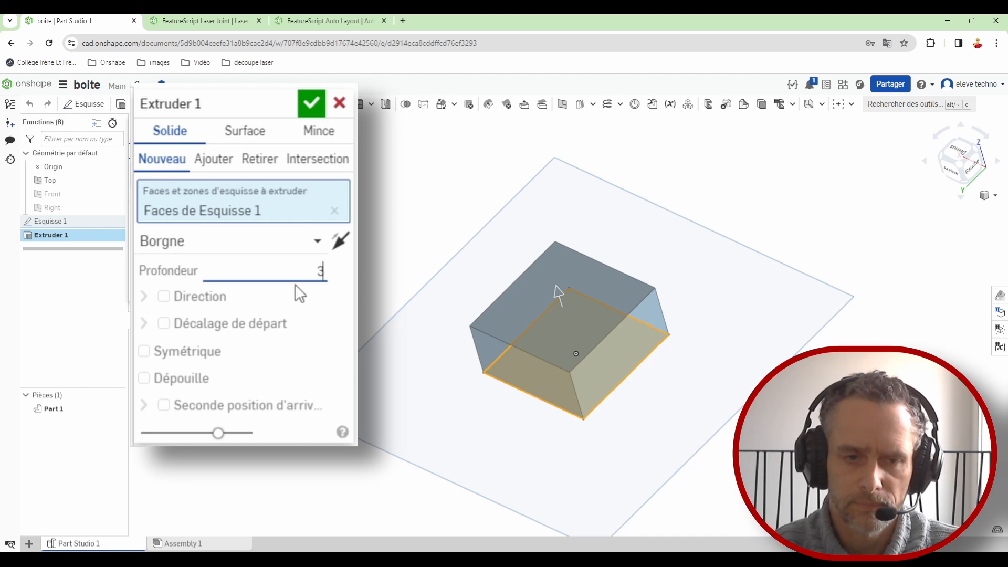
pyautogui.write('mm')
pyautogui.press('Return')
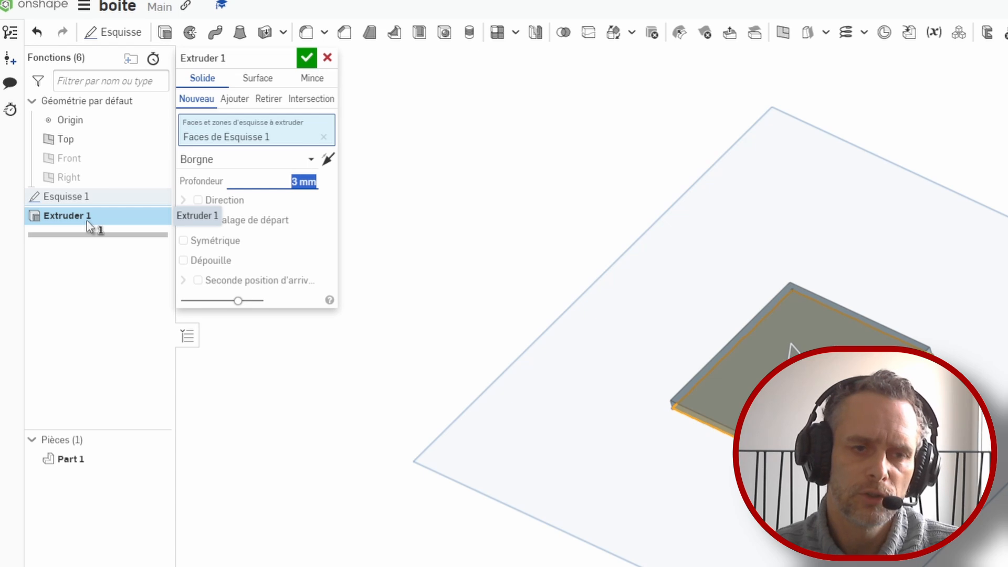
pyautogui.click(303, 62)
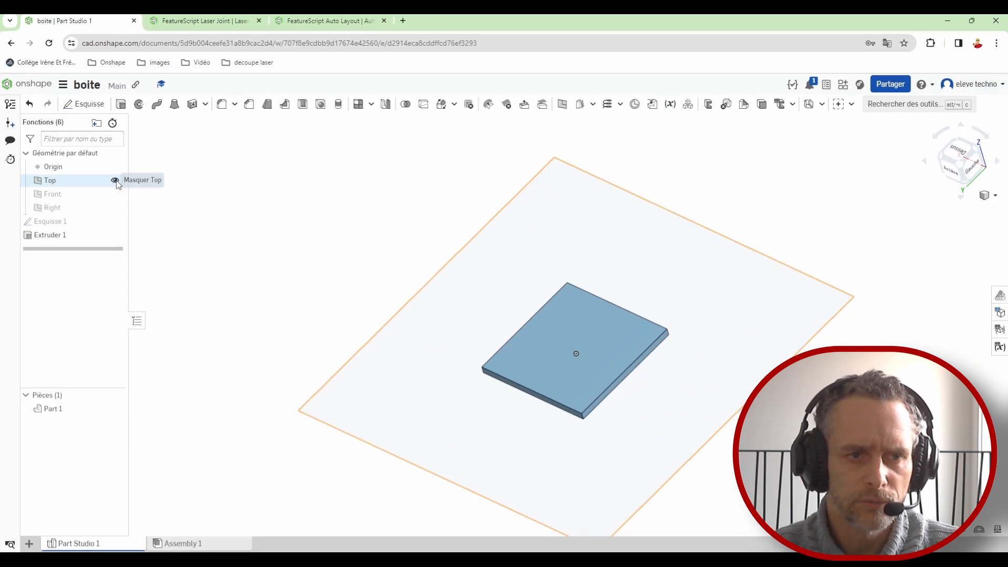
# Hide the Top plane and rename the extruded plate part as base
pyautogui.click(115, 180)
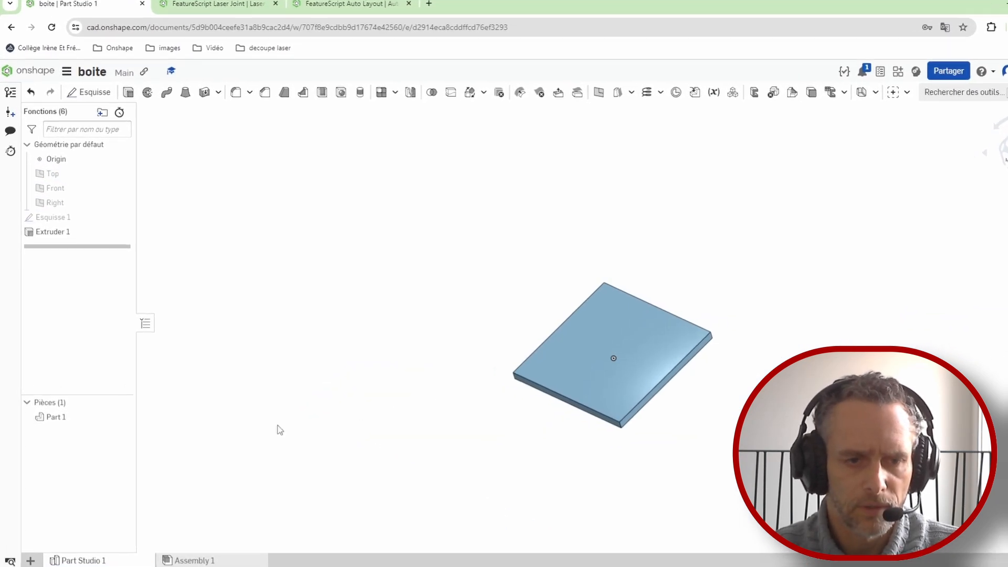
pyautogui.click(48, 421)
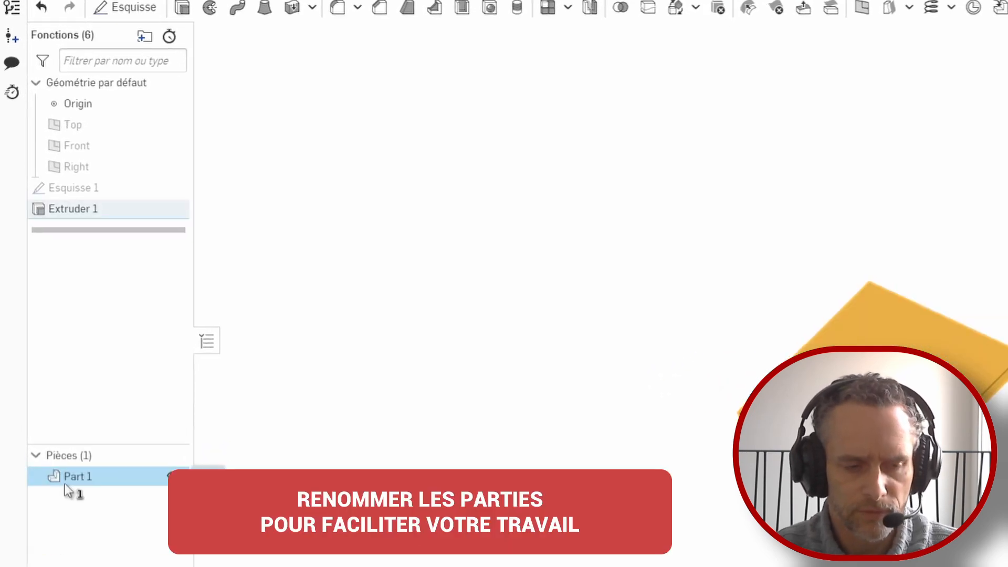
pyautogui.rightClick(77, 477)
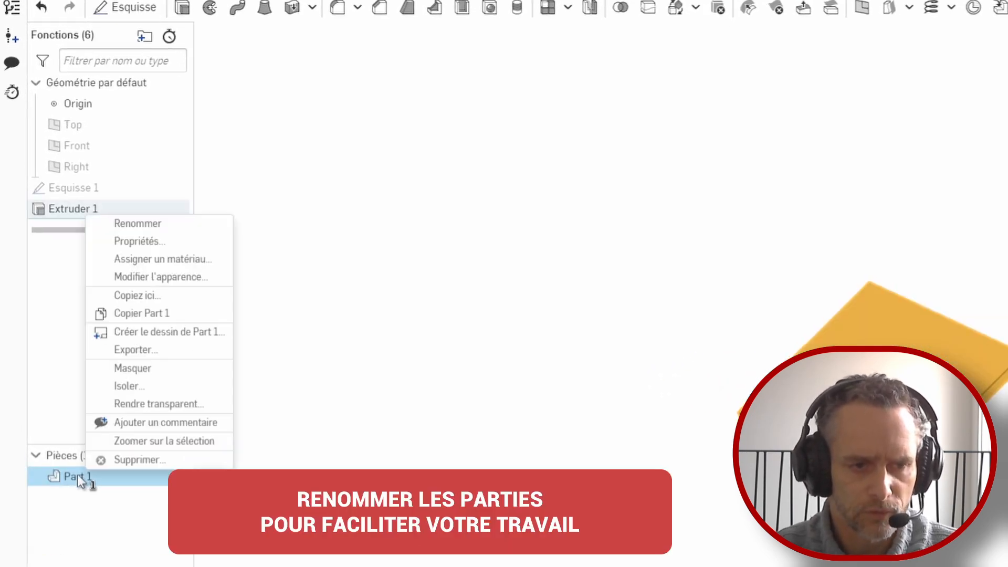
pyautogui.click(138, 223)
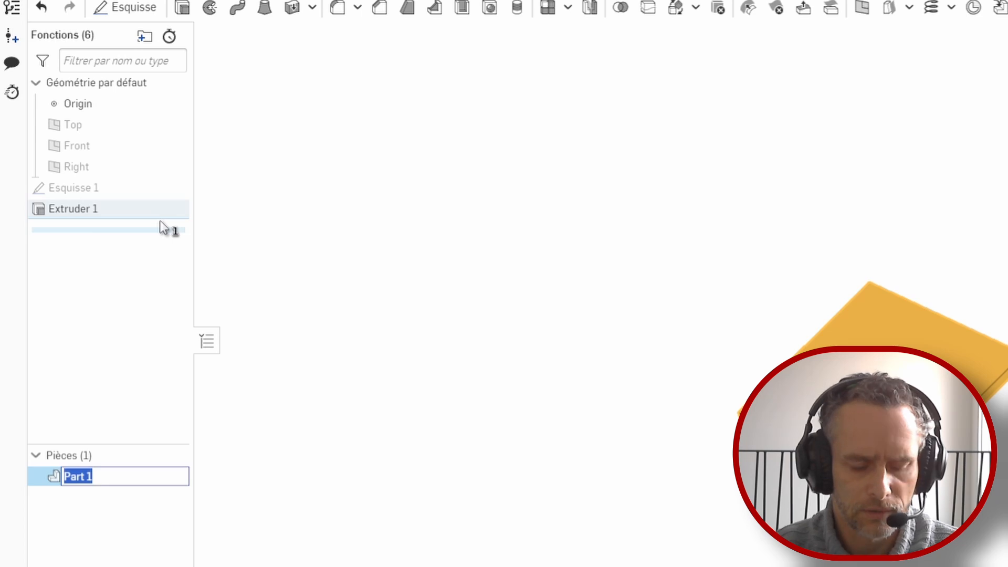
pyautogui.write('base')
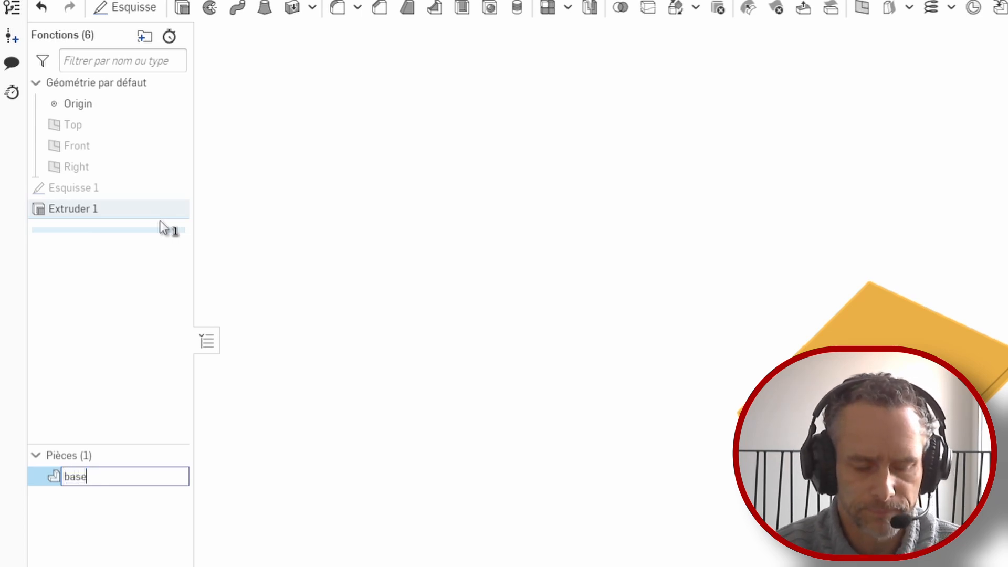
pyautogui.press('Return')
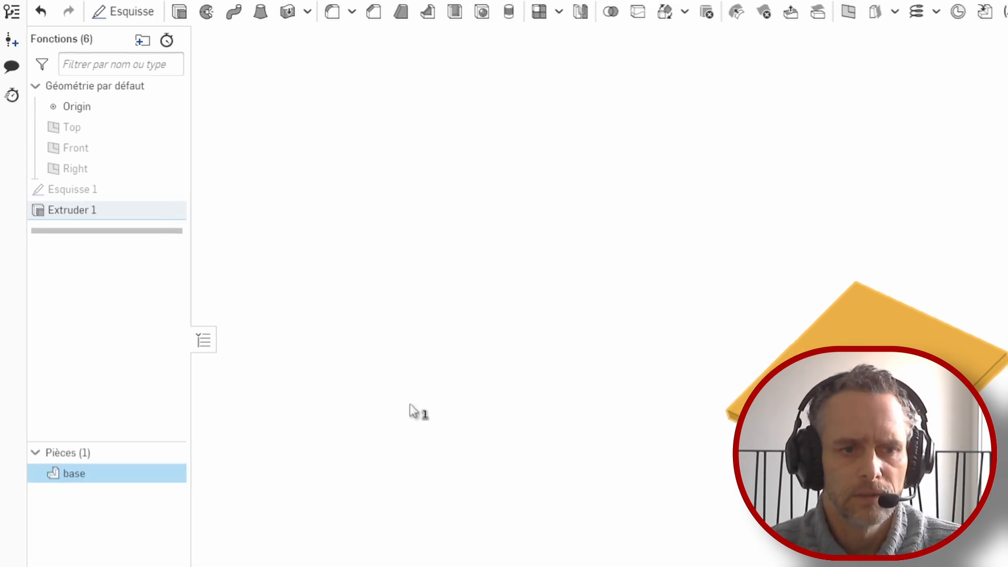
pyautogui.click(419, 406)
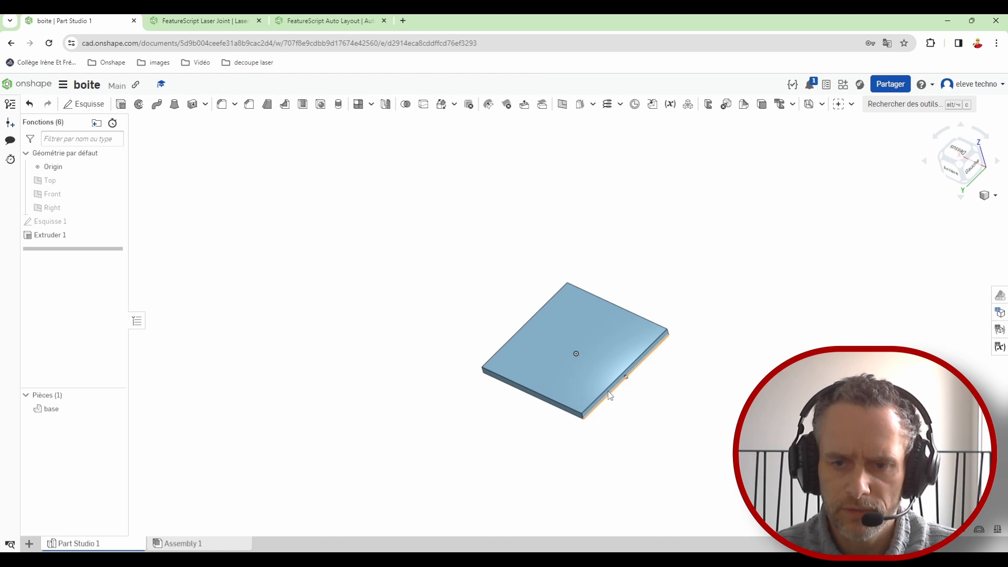
# Start a sketch on the 3 mm thick left side face of the base plate, viewed from the left
pyautogui.scroll(5, 609, 395)
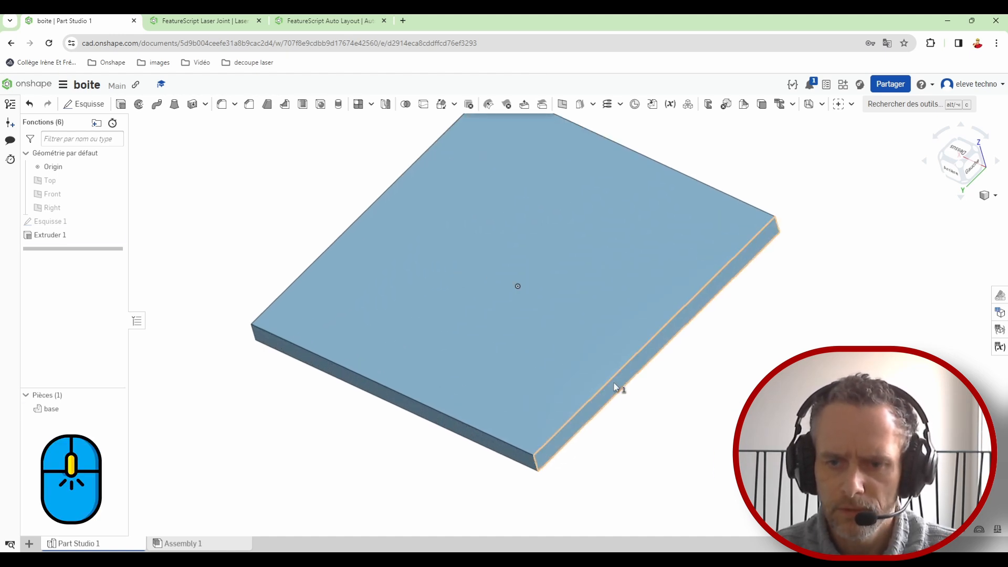
pyautogui.click(616, 388)
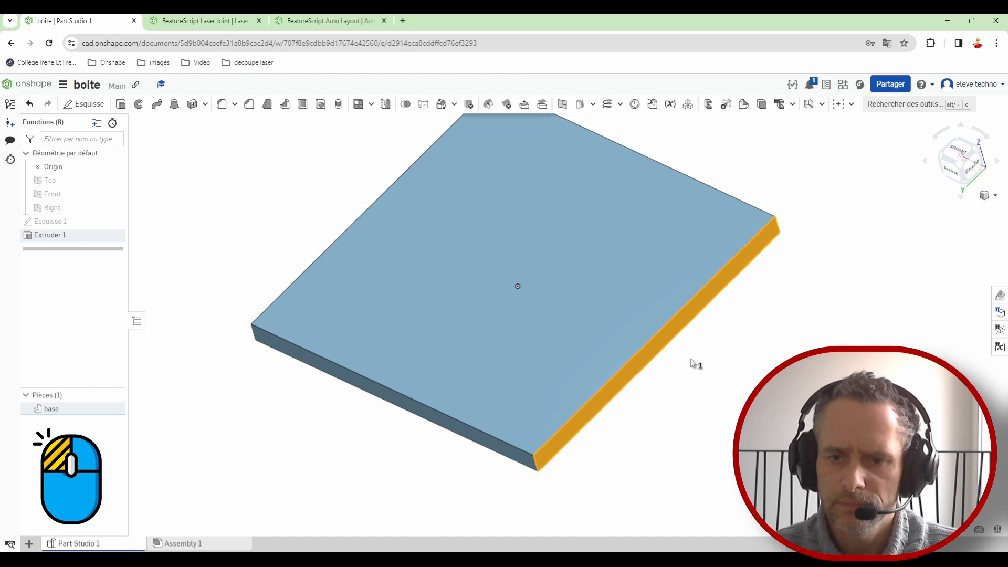
pyautogui.click(973, 172)
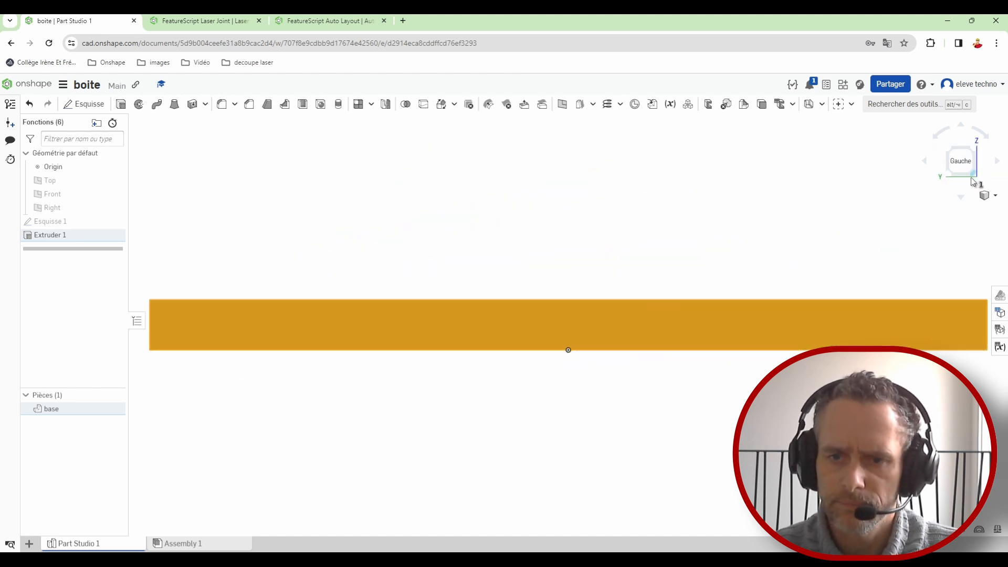
pyautogui.scroll(-3, 771, 231)
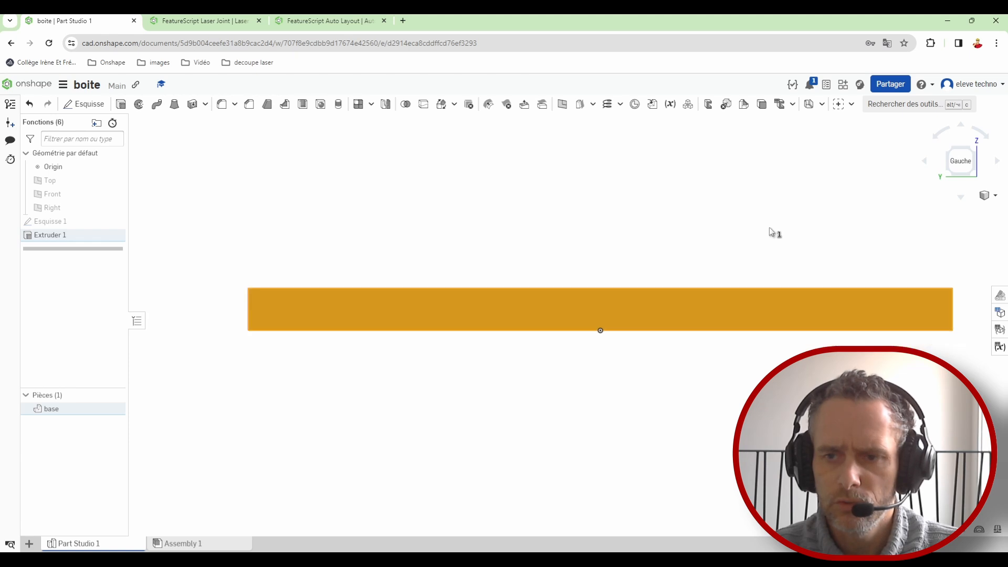
pyautogui.scroll(-2, 771, 232)
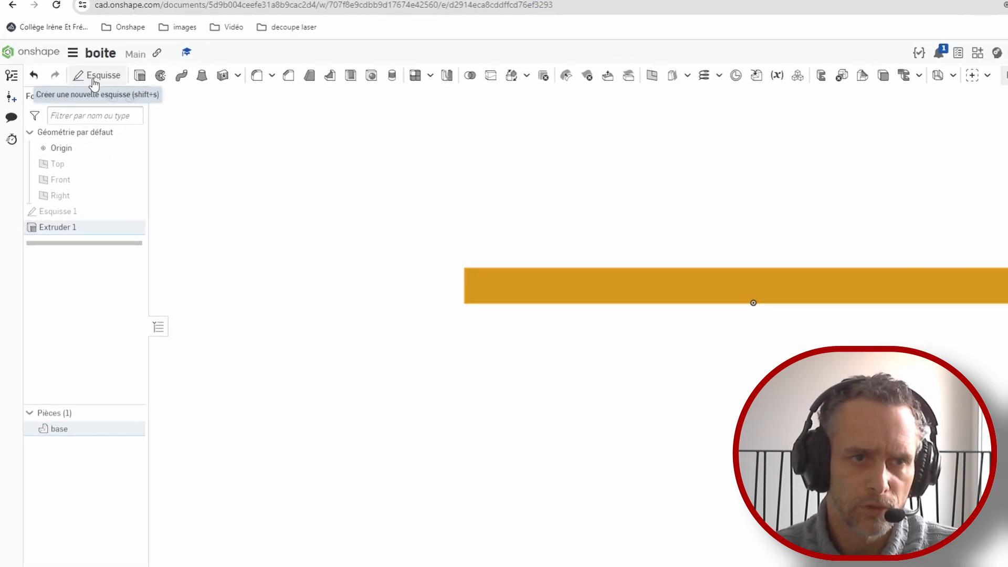
pyautogui.click(95, 78)
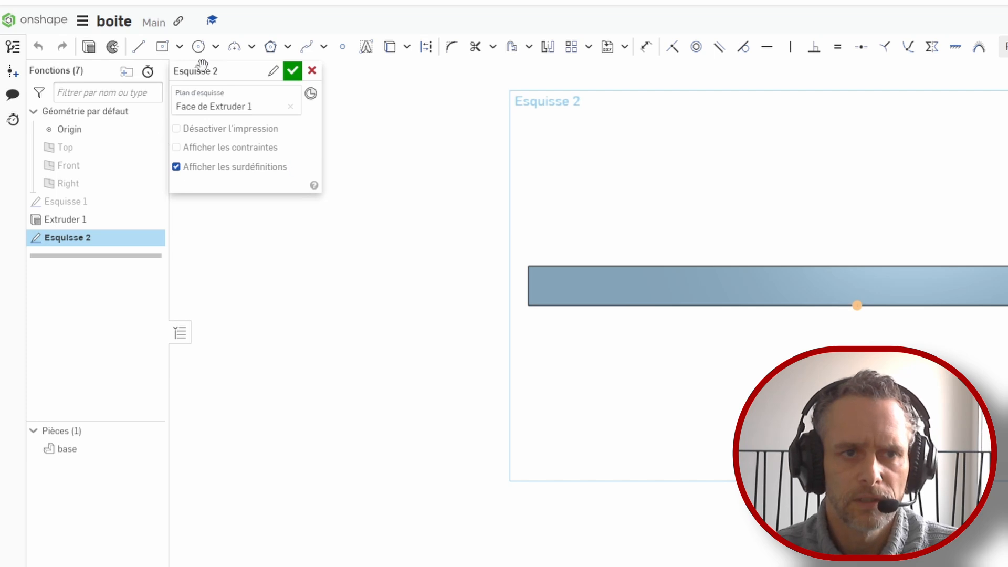
# Sketch a corner rectangle about 43 mm wide and 12 mm high, starting from a lower corner of the plate's side face
pyautogui.click(179, 46)
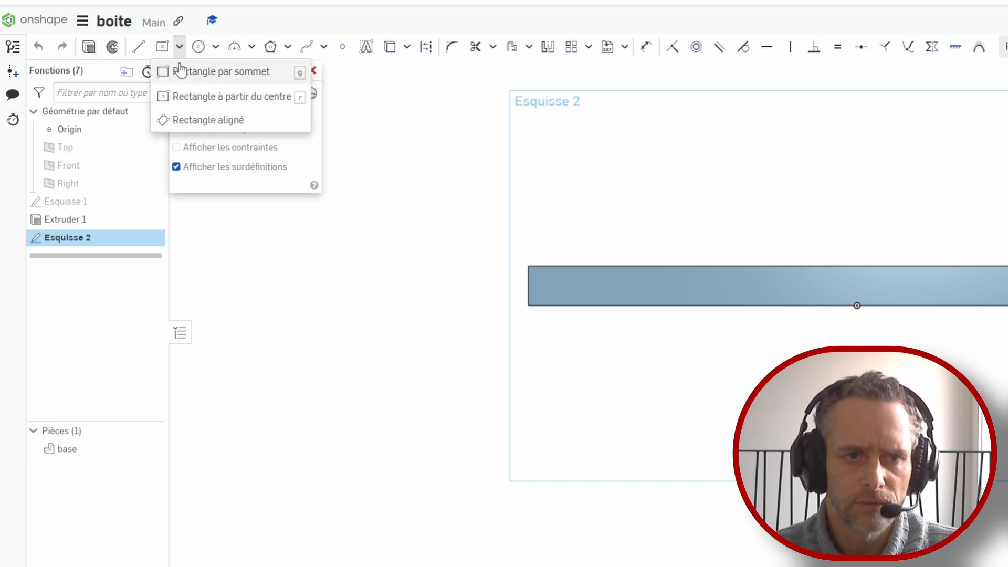
pyautogui.click(211, 74)
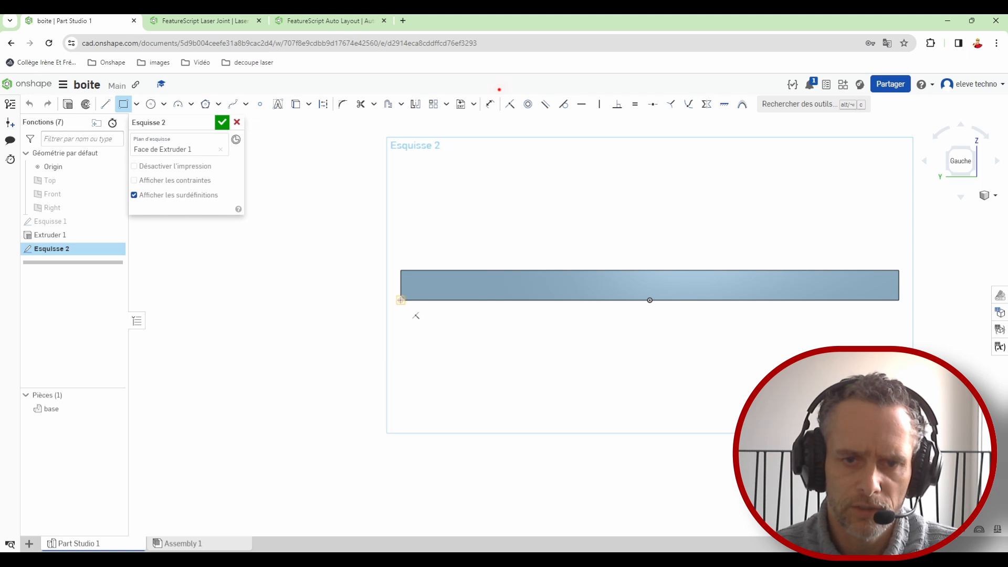
pyautogui.click(401, 301)
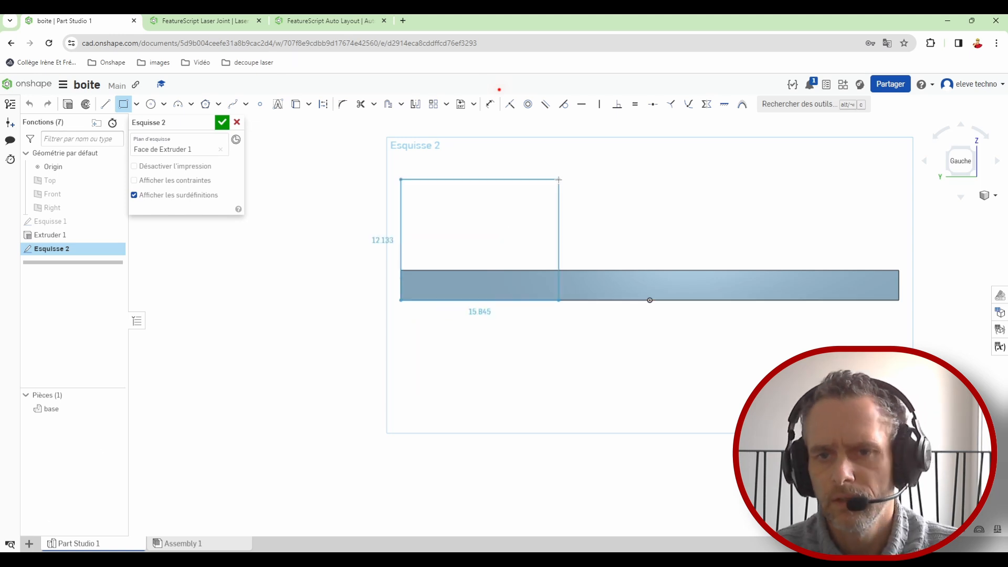
pyautogui.click(826, 182)
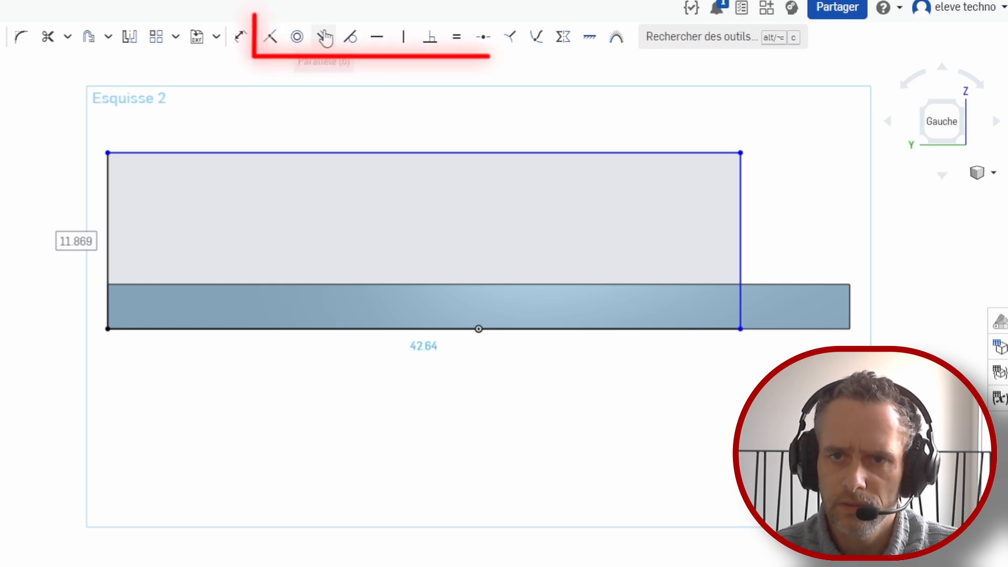
# Make the rectangle's free lower corner coincident with the opposite lower corner of the base plate's side face
pyautogui.click(270, 37)
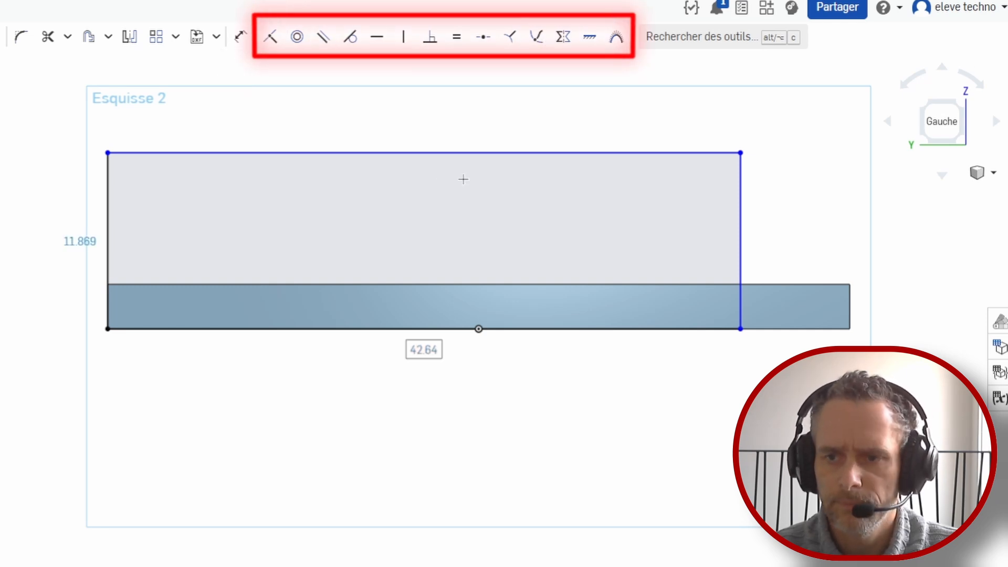
pyautogui.click(719, 329)
pyautogui.click(741, 328)
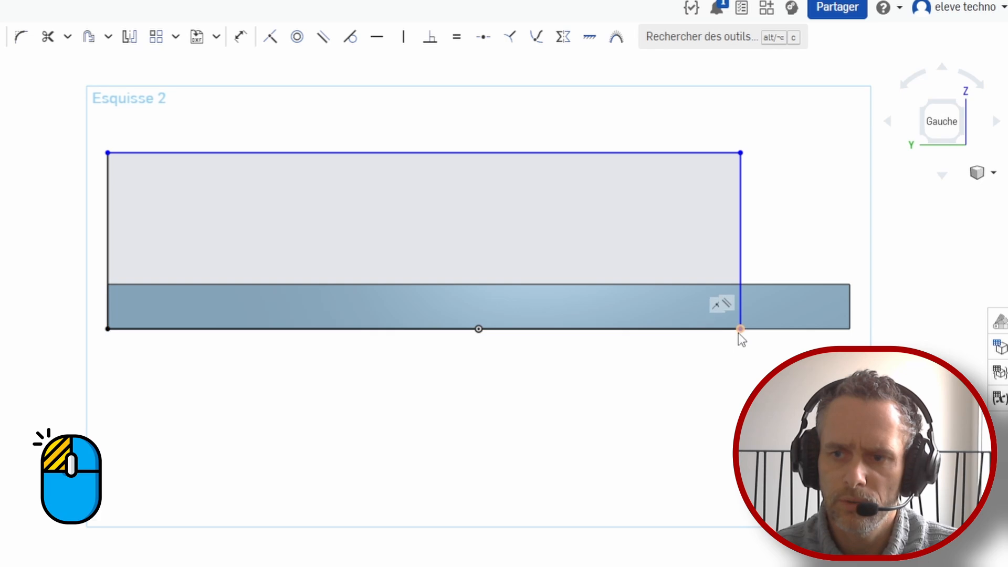
pyautogui.click(850, 330)
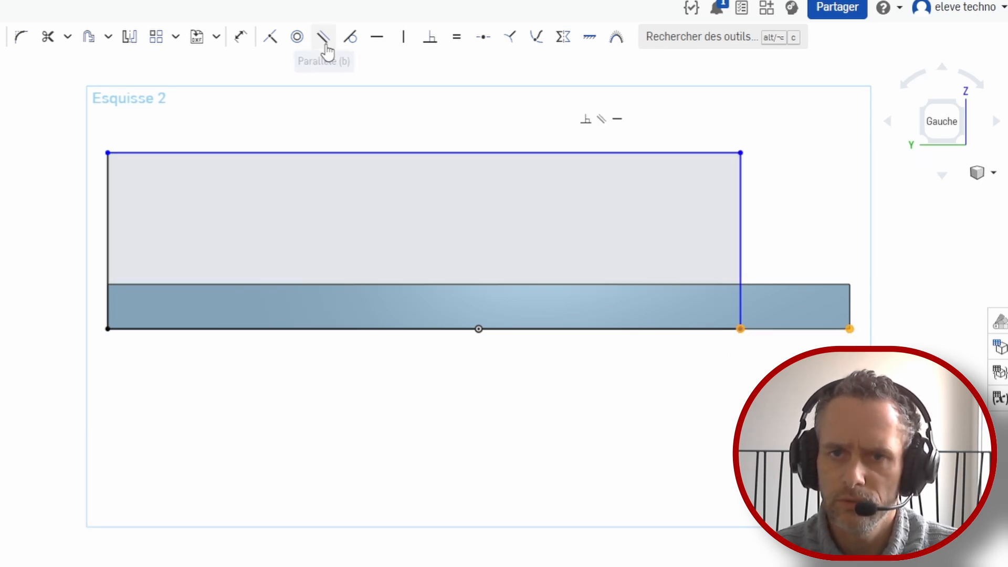
pyautogui.click(270, 37)
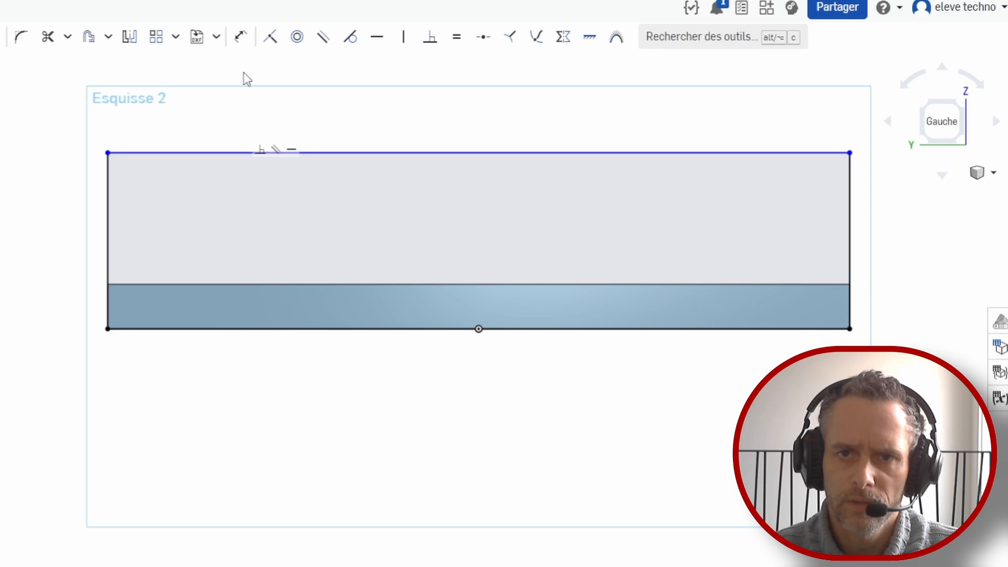
# Dimension the height of the rectangle on the plate's side face and set it to 50 mm
pyautogui.click(246, 43)
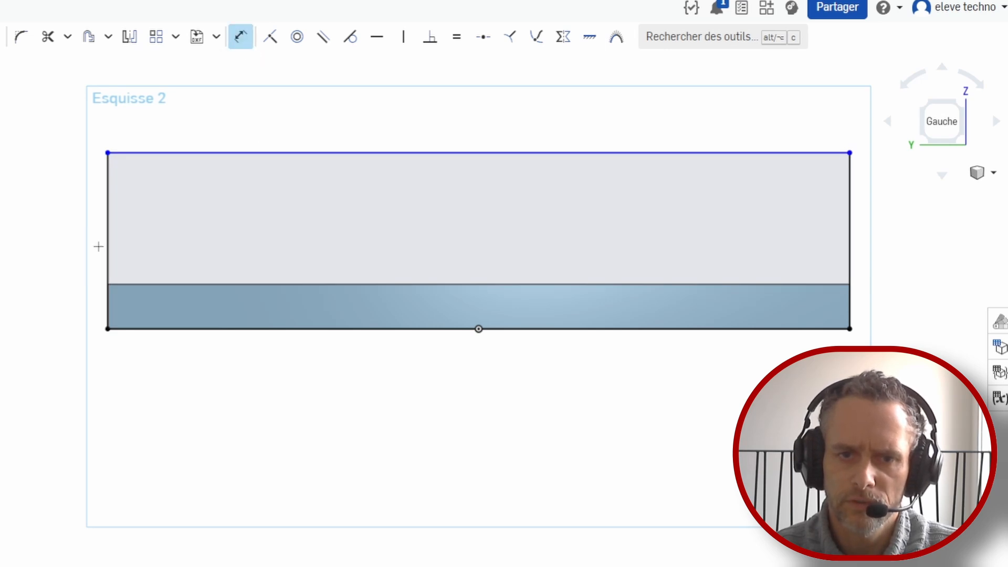
pyautogui.click(107, 247)
pyautogui.click(30, 250)
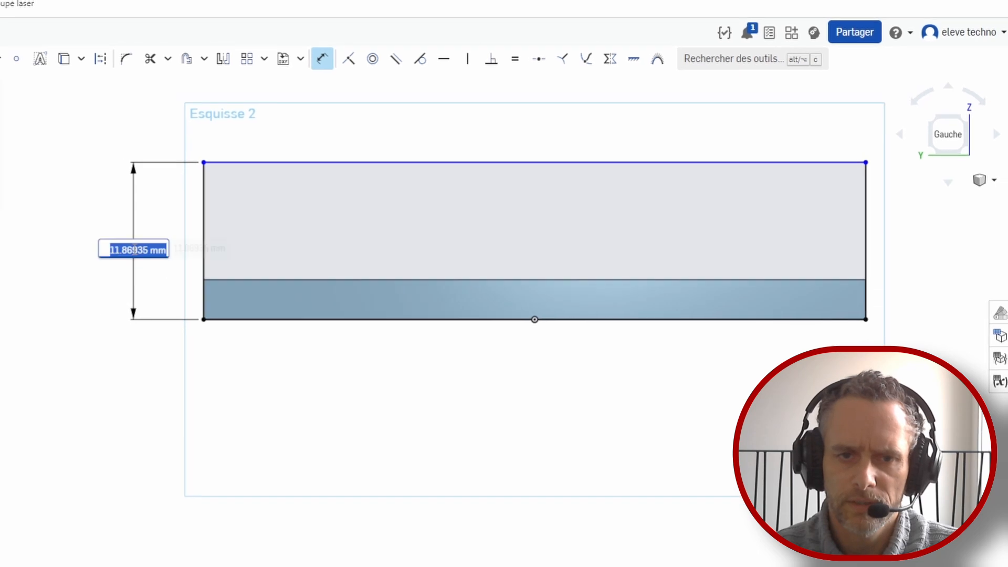
pyautogui.write('50')
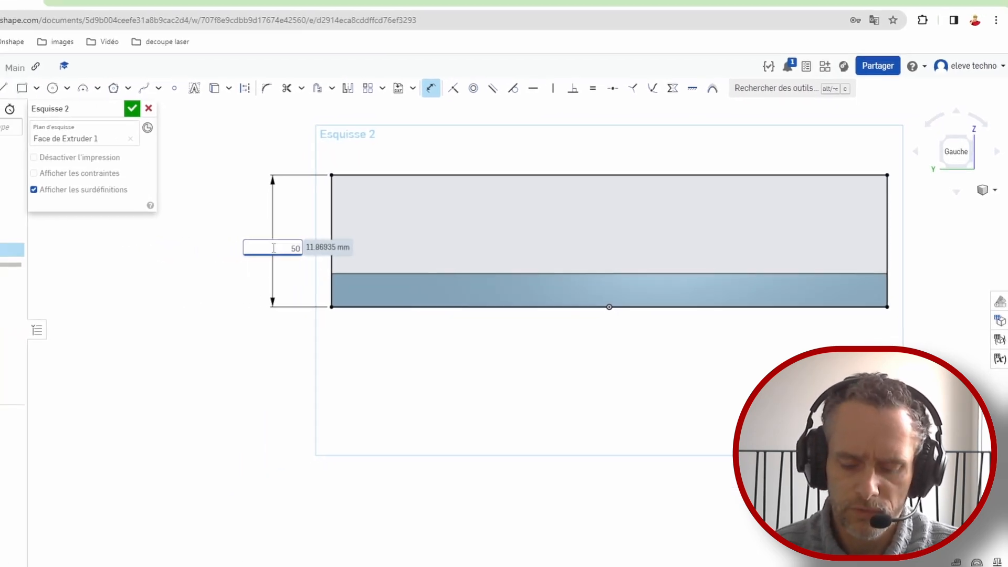
pyautogui.write('mm')
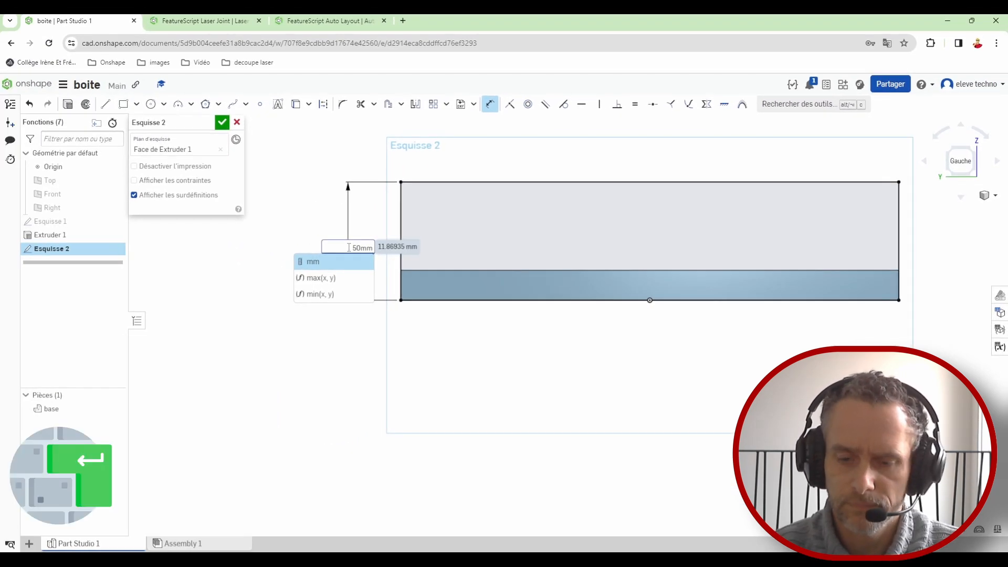
pyautogui.press('Return')
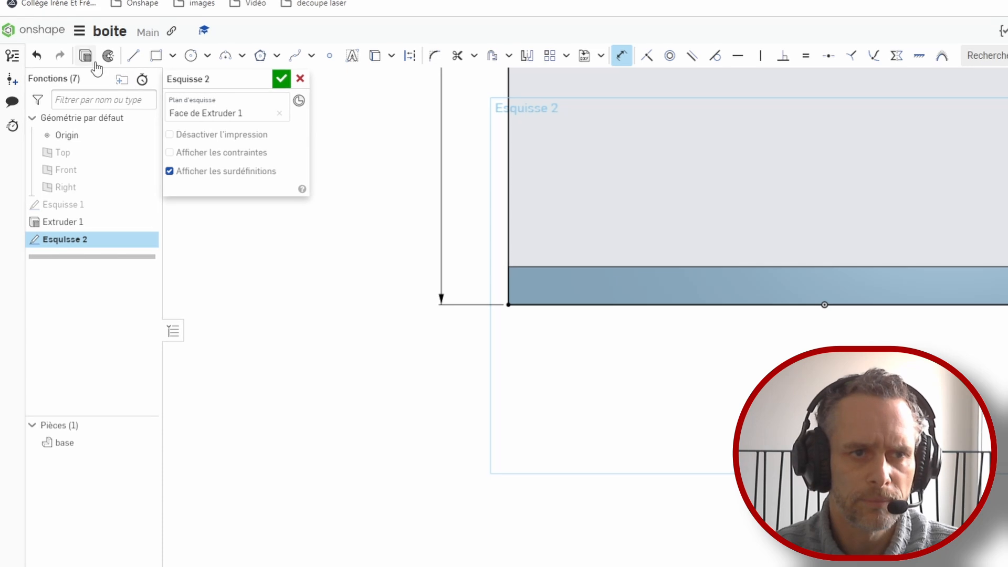
# Extrude the side panel sketch as a new solid with a blind depth of 3 mm, flipped inward over the base
pyautogui.click(85, 58)
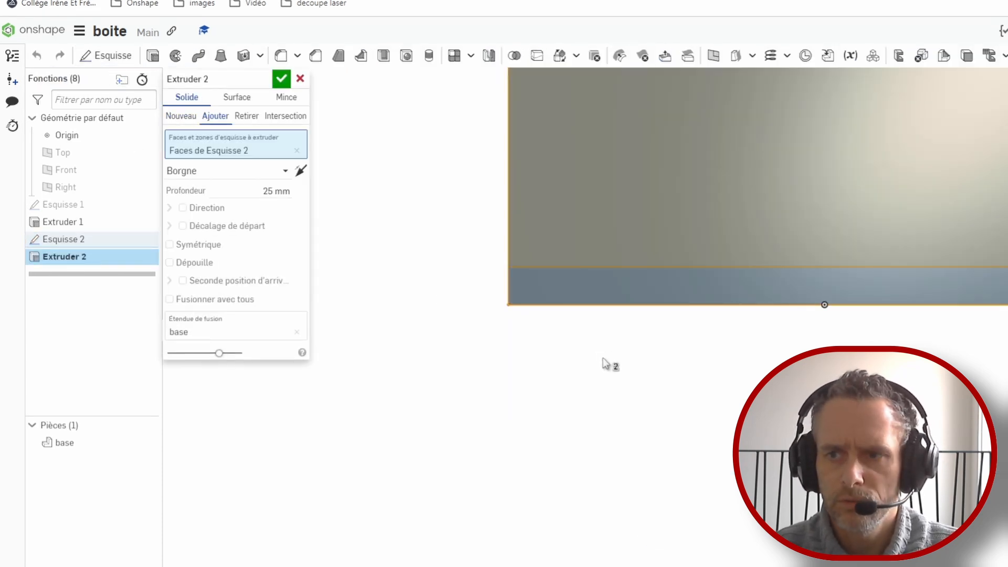
pyautogui.scroll(-5, 604, 361)
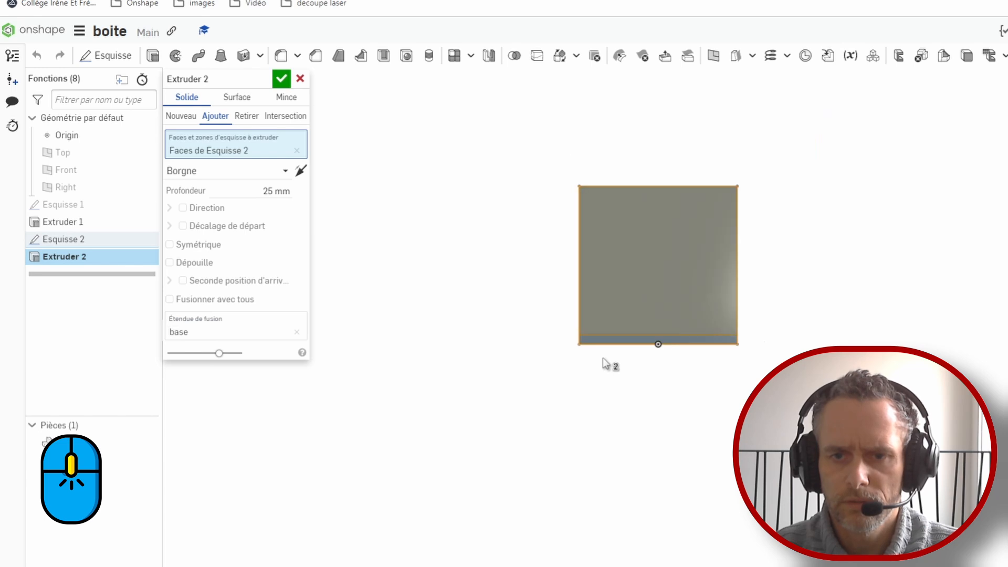
pyautogui.moveTo(603, 359); pyautogui.dragTo(659, 395, button='right')
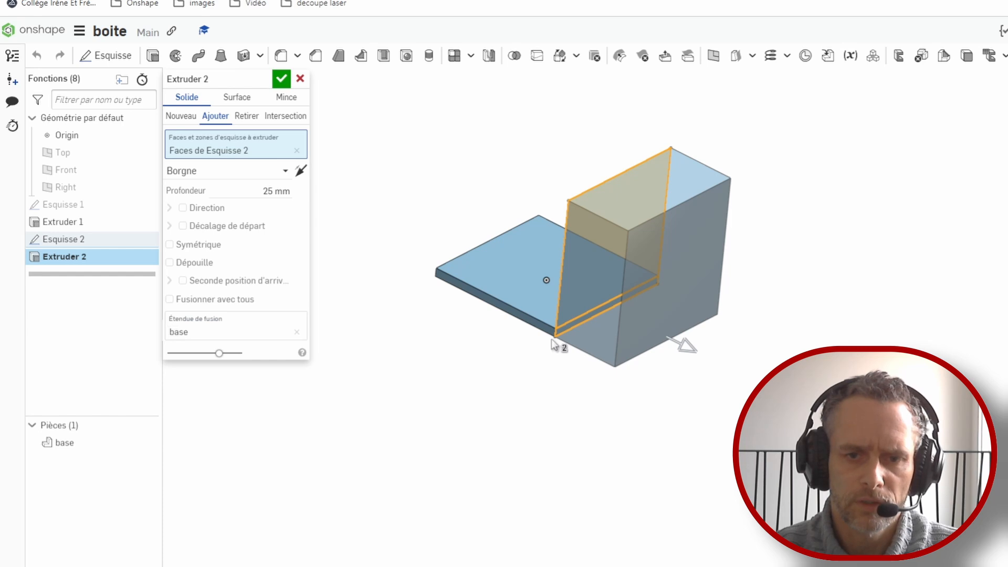
pyautogui.click(269, 193)
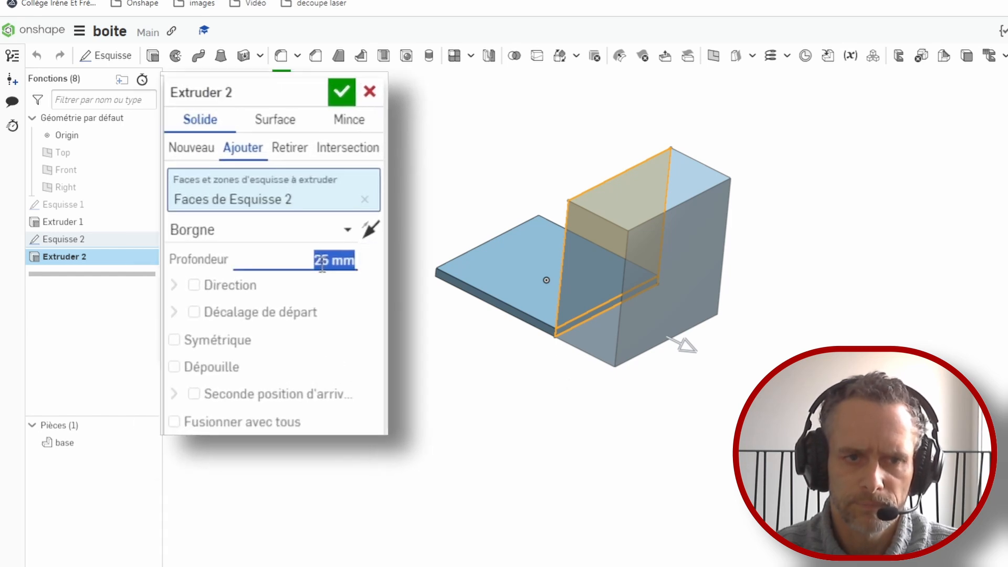
pyautogui.write('3mm')
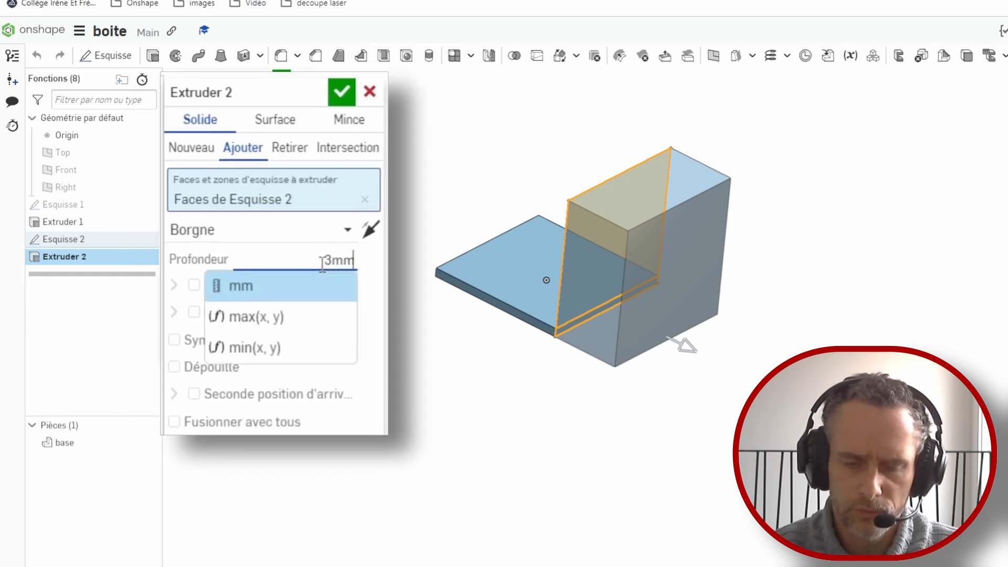
pyautogui.press('Return')
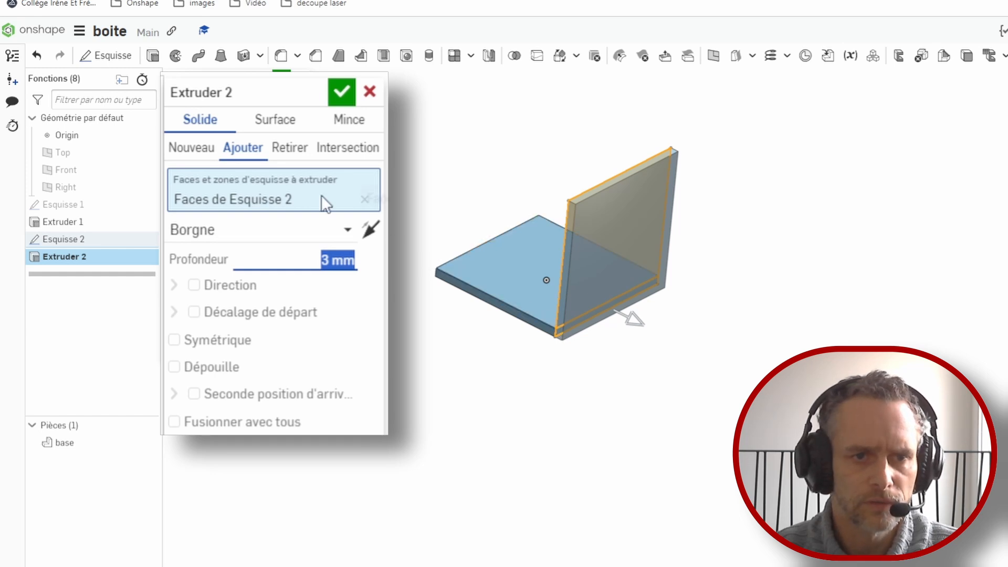
pyautogui.click(370, 234)
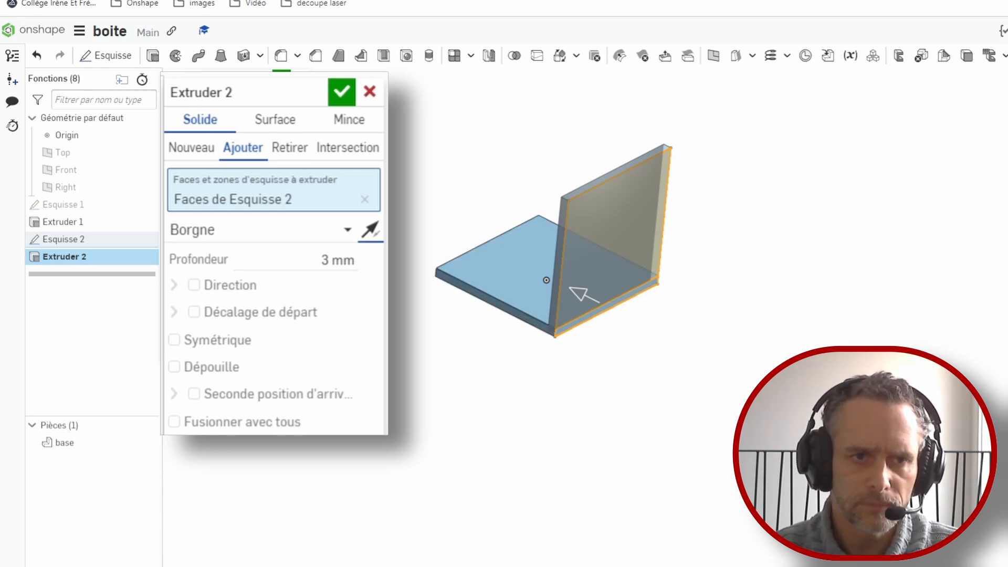
pyautogui.click(186, 148)
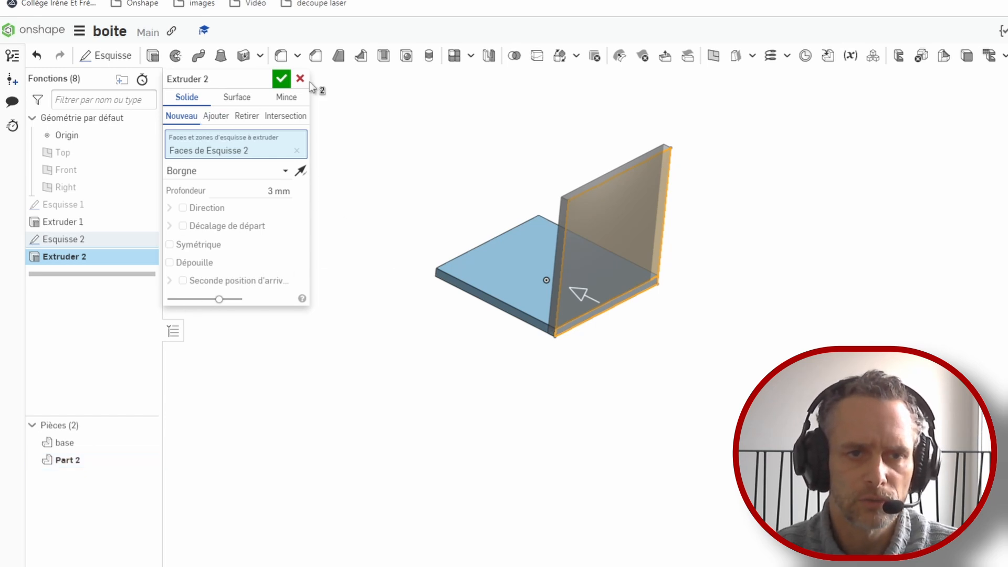
pyautogui.click(276, 82)
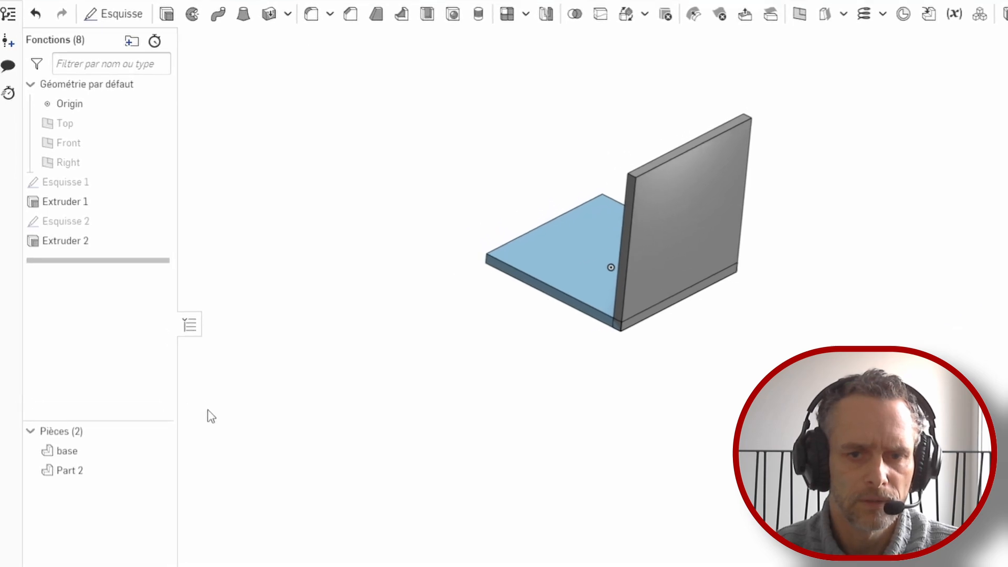
# Rename the new side panel part as cote1
pyautogui.rightClick(68, 471)
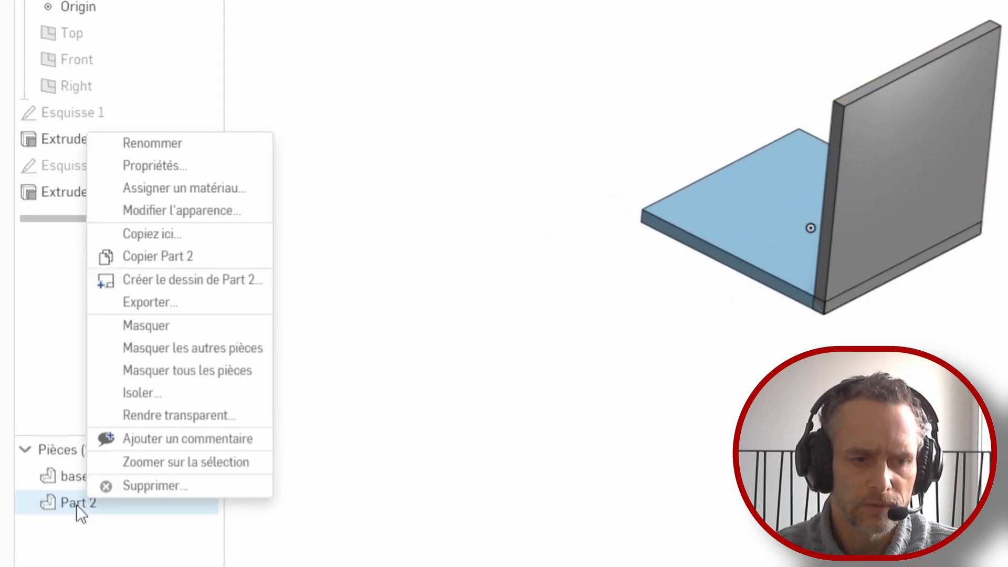
pyautogui.click(189, 147)
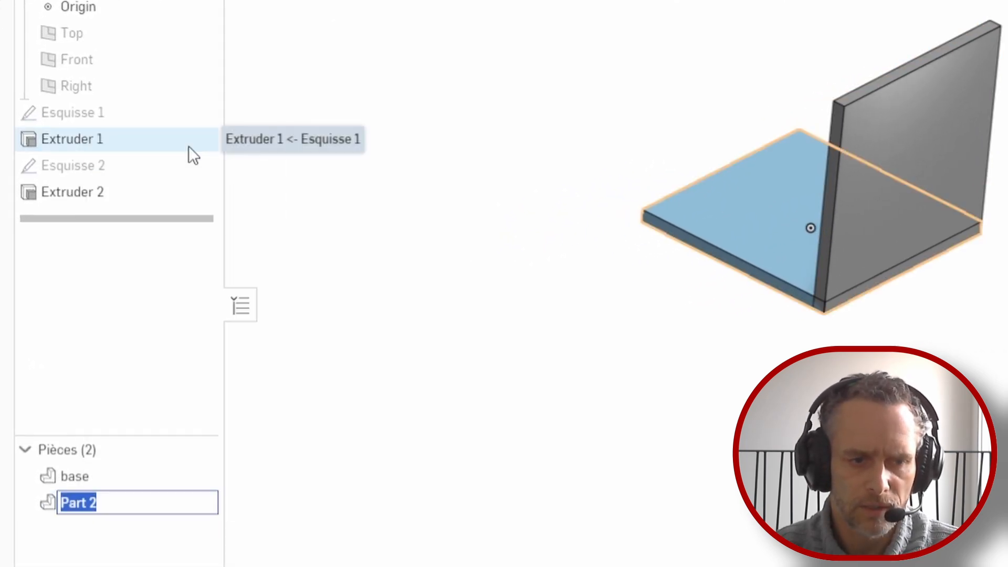
pyautogui.write('cote1')
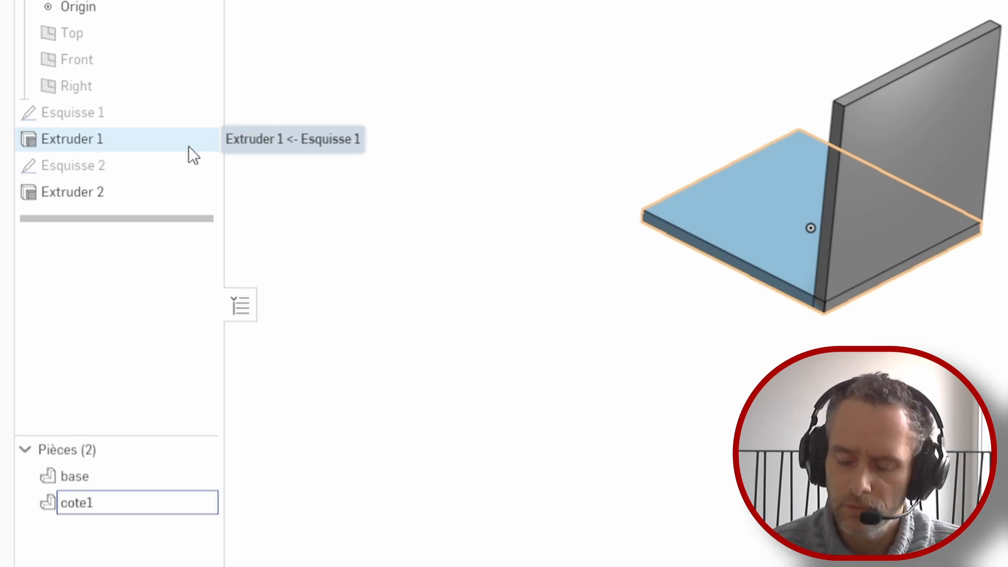
pyautogui.press('Return')
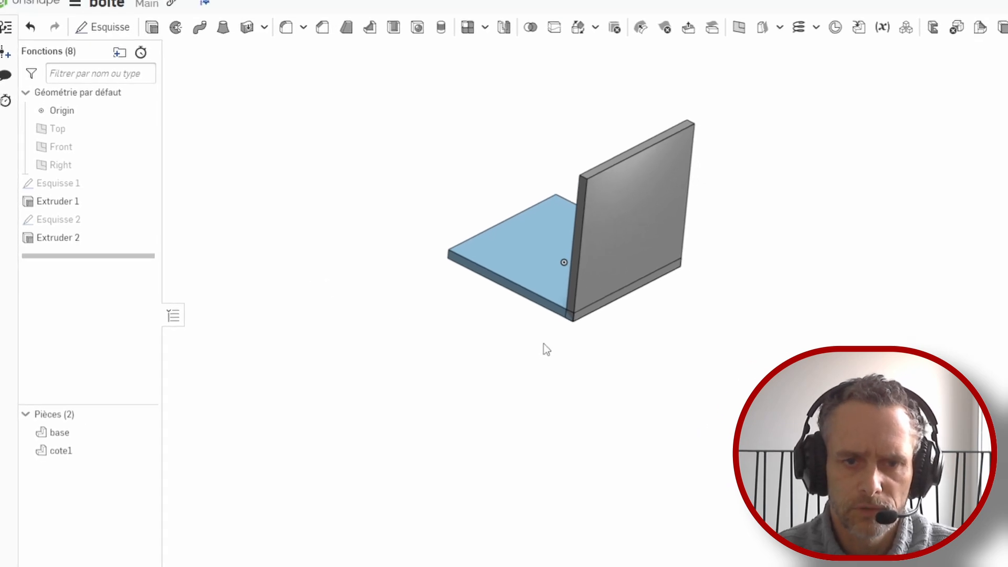
# Start a sketch on the back side face of the base plate, viewed from the back
pyautogui.scroll(3, 408, 319)
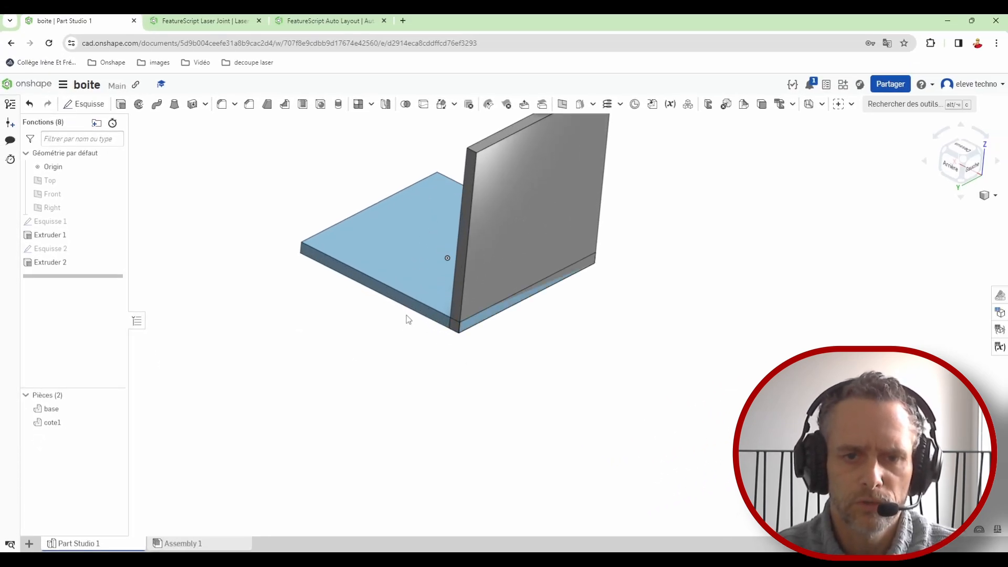
pyautogui.click(418, 311)
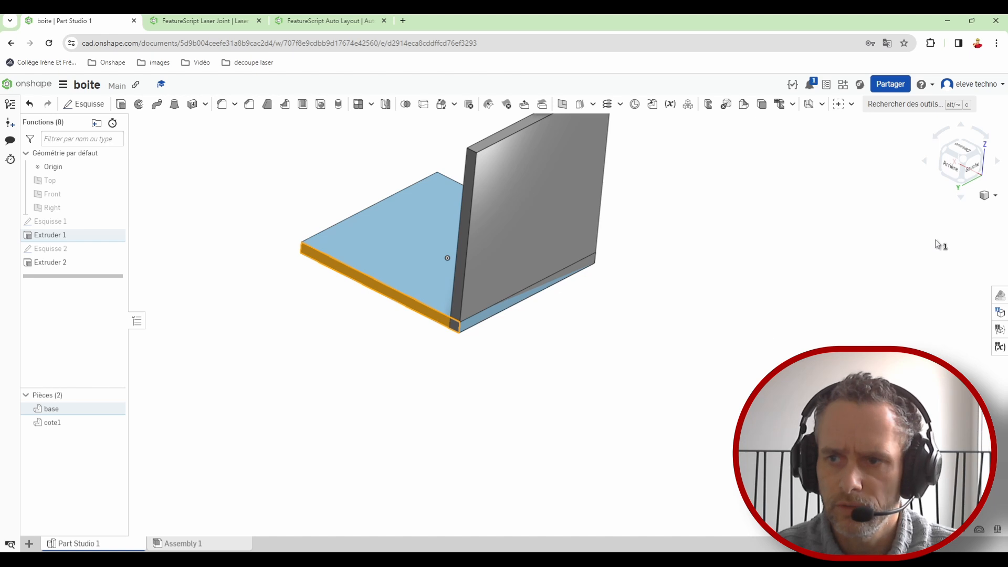
pyautogui.click(953, 169)
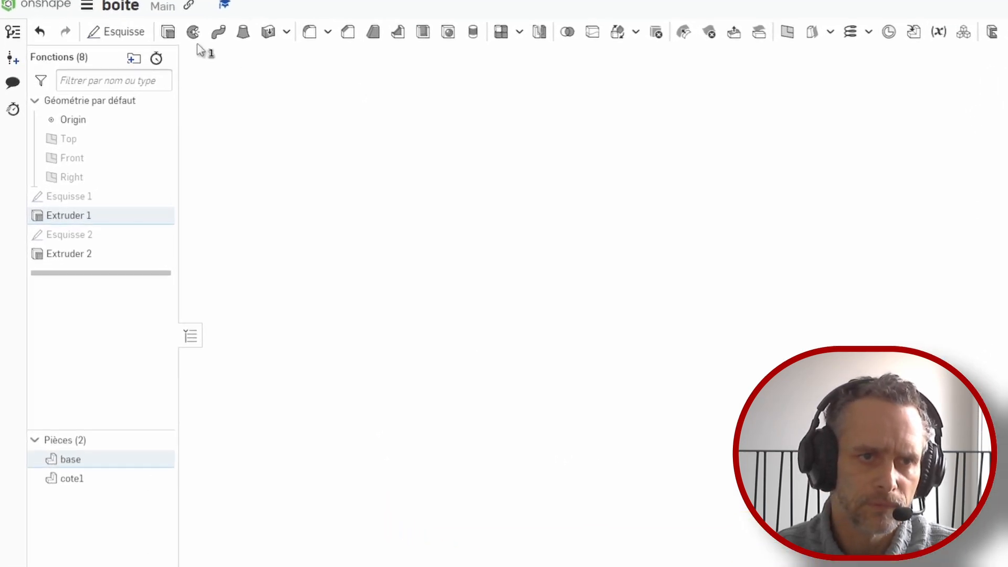
pyautogui.click(118, 32)
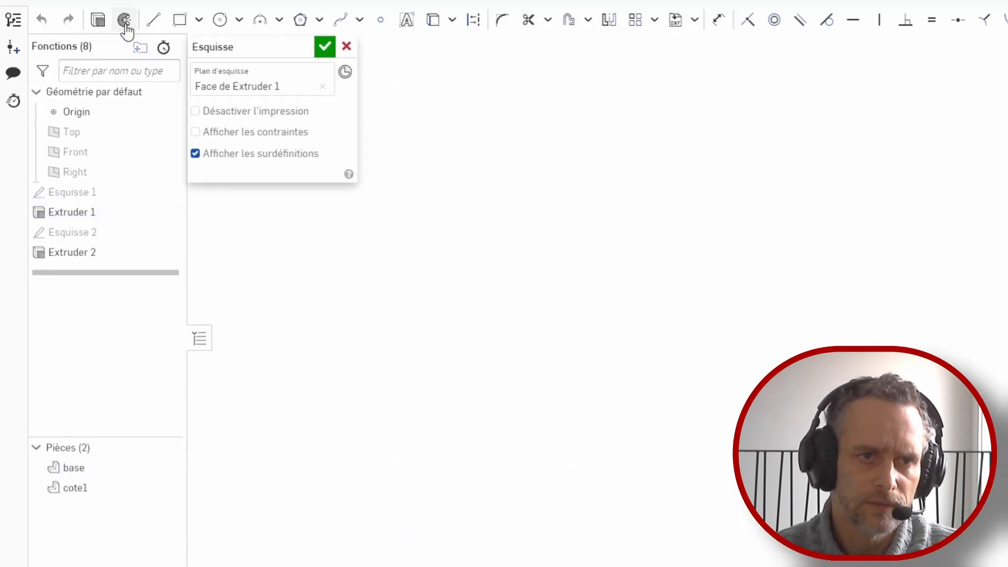
# Sketch a 50 mm high corner rectangle from the base's lower corner to the opposite upper outer corner of the cote1 panel
pyautogui.click(178, 22)
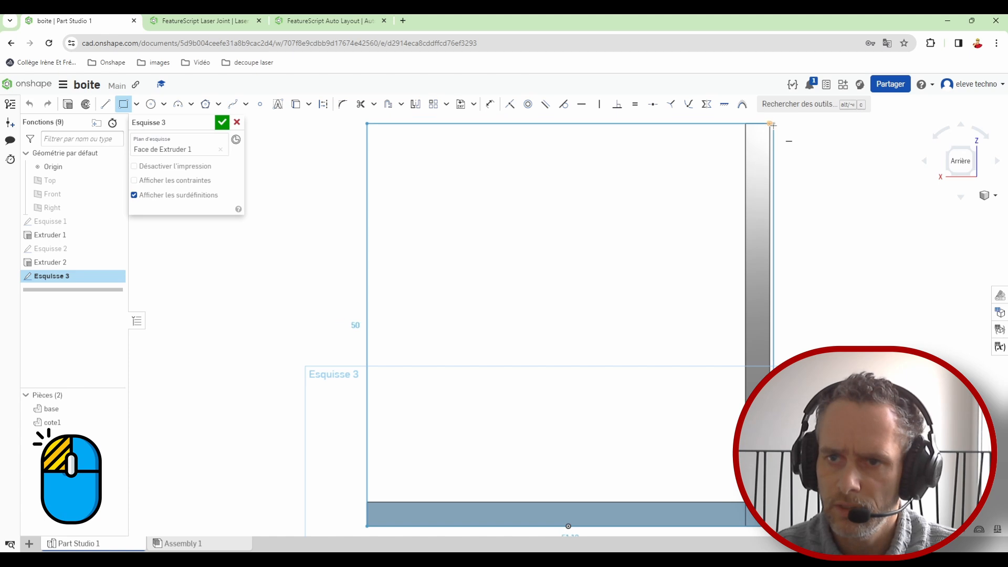
pyautogui.moveTo(772, 124); pyautogui.dragTo(772, 124)
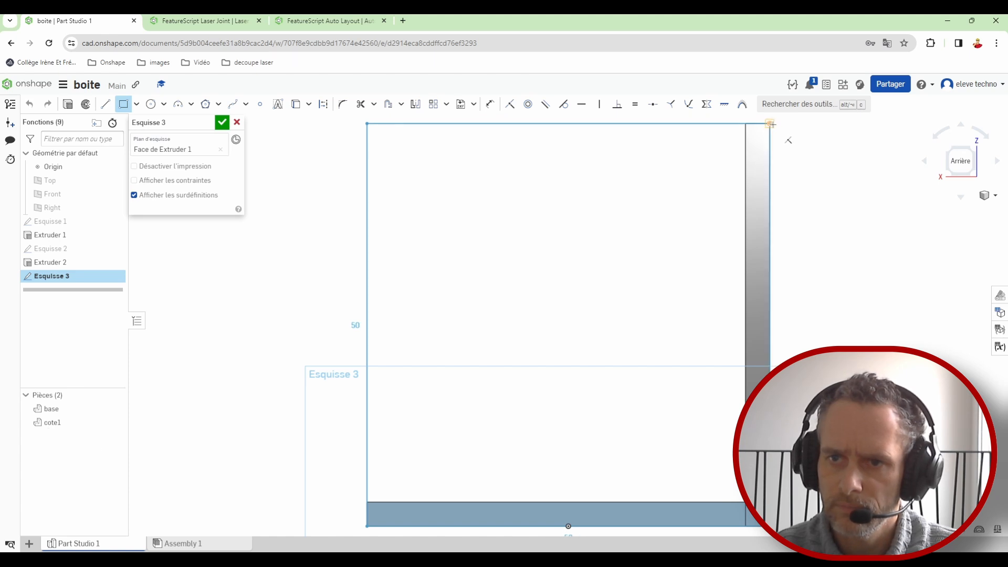
pyautogui.click(772, 125)
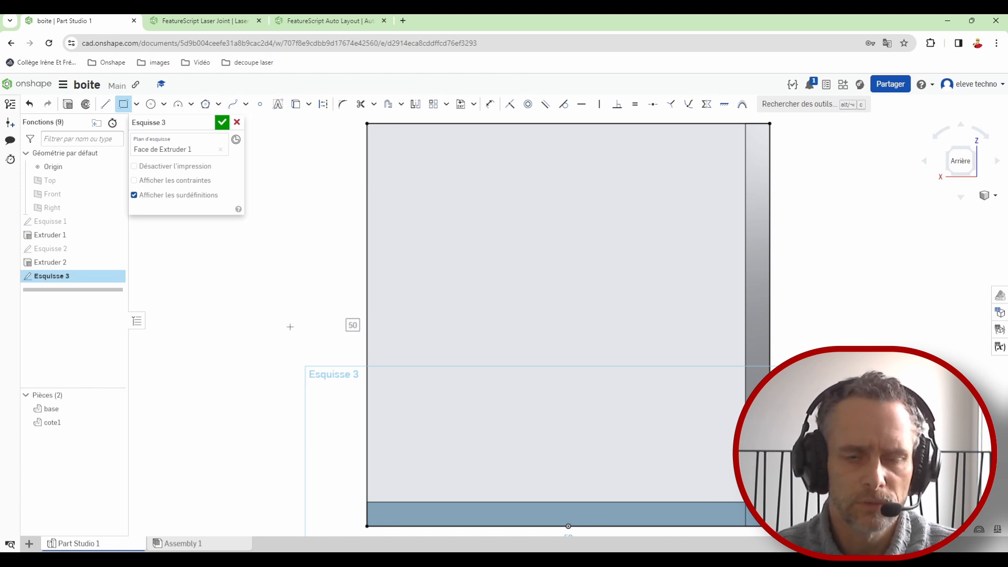
# Extrude the back panel sketch as a new solid with a blind depth of 3 mm, flipped inward over the base
pyautogui.click(64, 108)
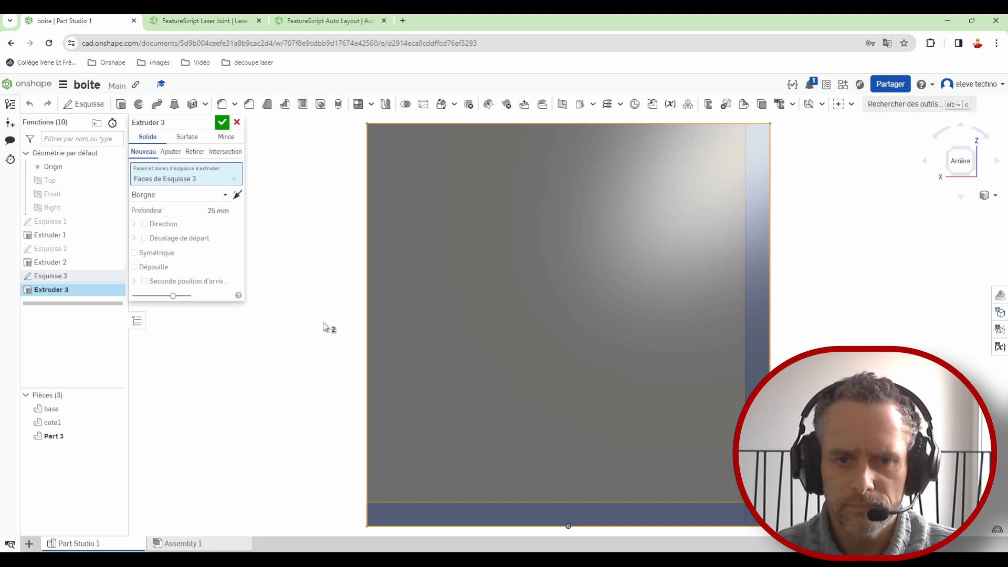
pyautogui.scroll(-4, 324, 328)
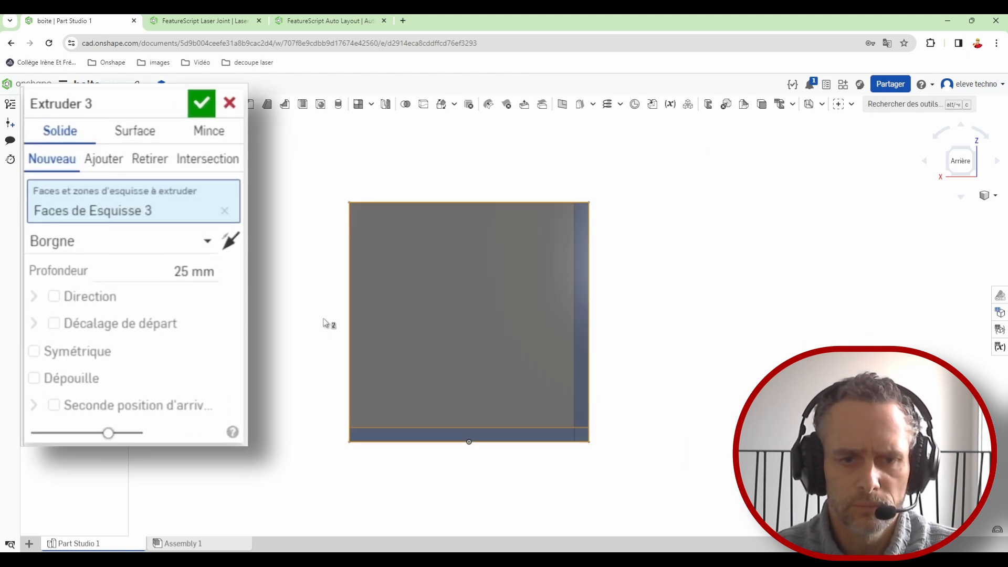
pyautogui.moveTo(329, 322); pyautogui.dragTo(353, 340, button='right')
pyautogui.click(190, 278)
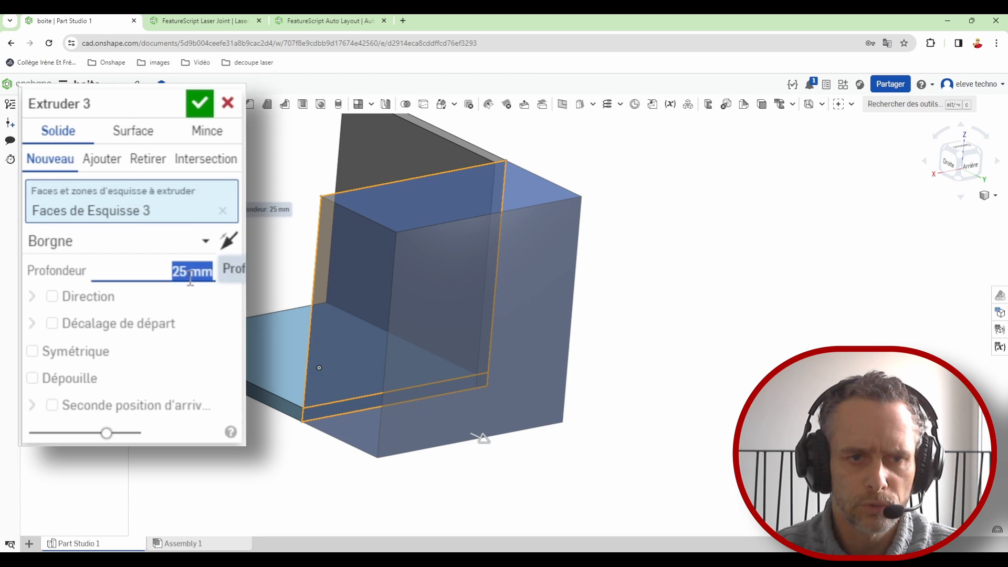
pyautogui.press('BackSpace')
pyautogui.write('3mm')
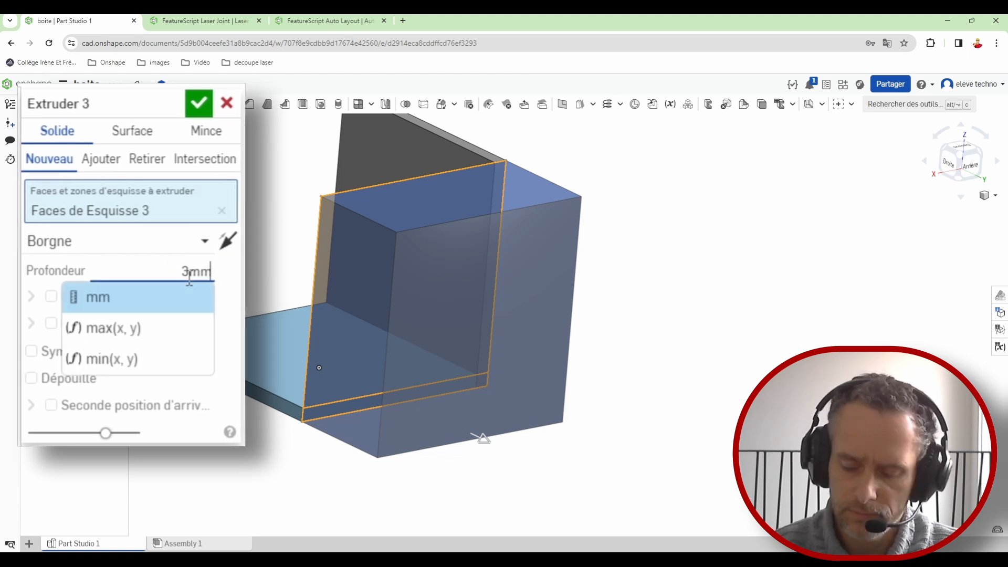
pyautogui.press('Return')
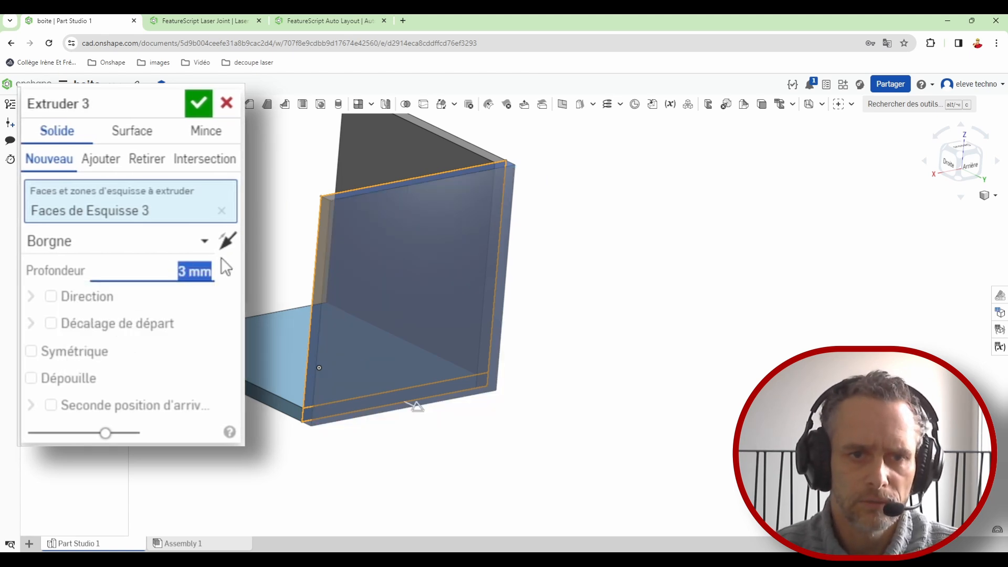
pyautogui.click(228, 241)
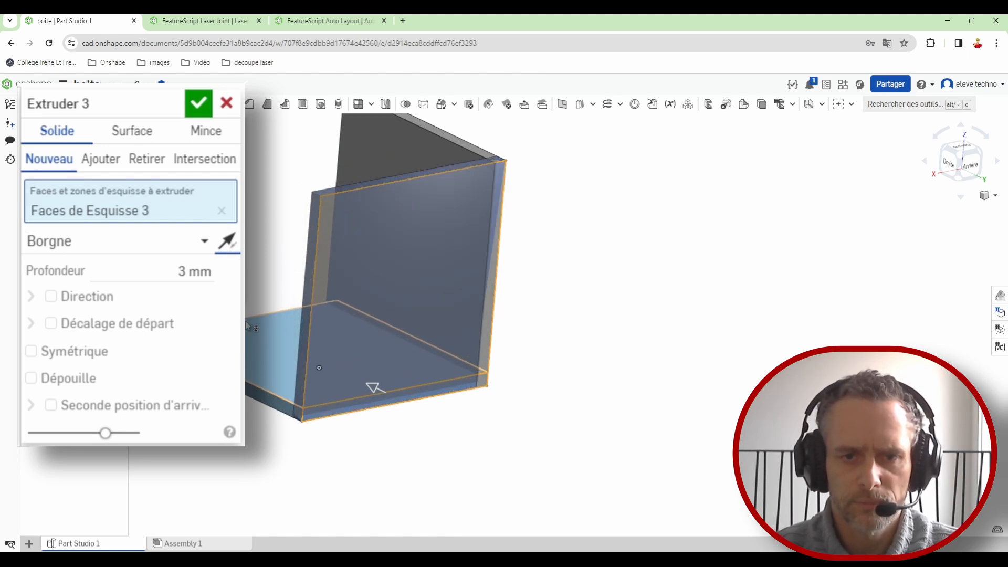
pyautogui.rightClick(378, 462)
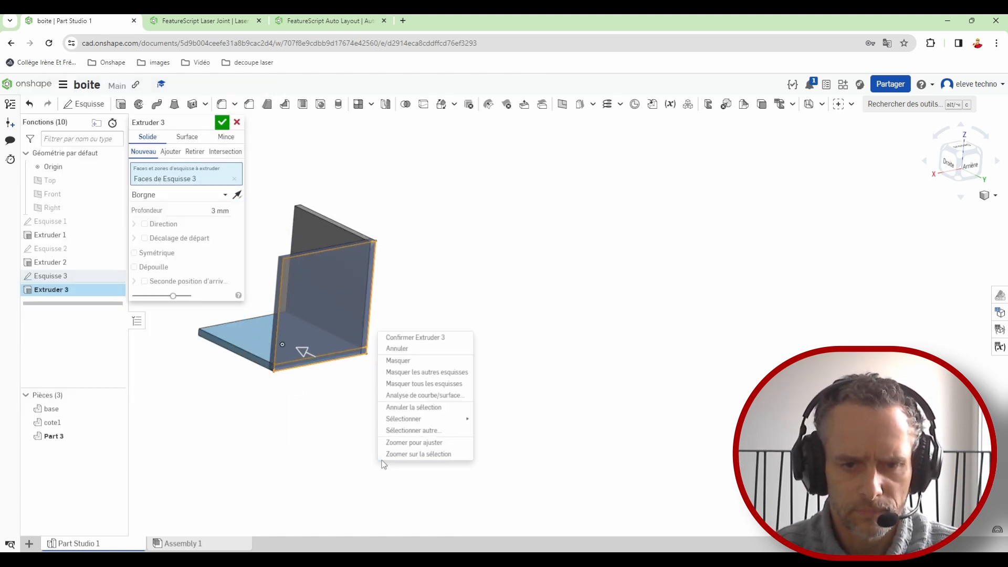
pyautogui.click(423, 452)
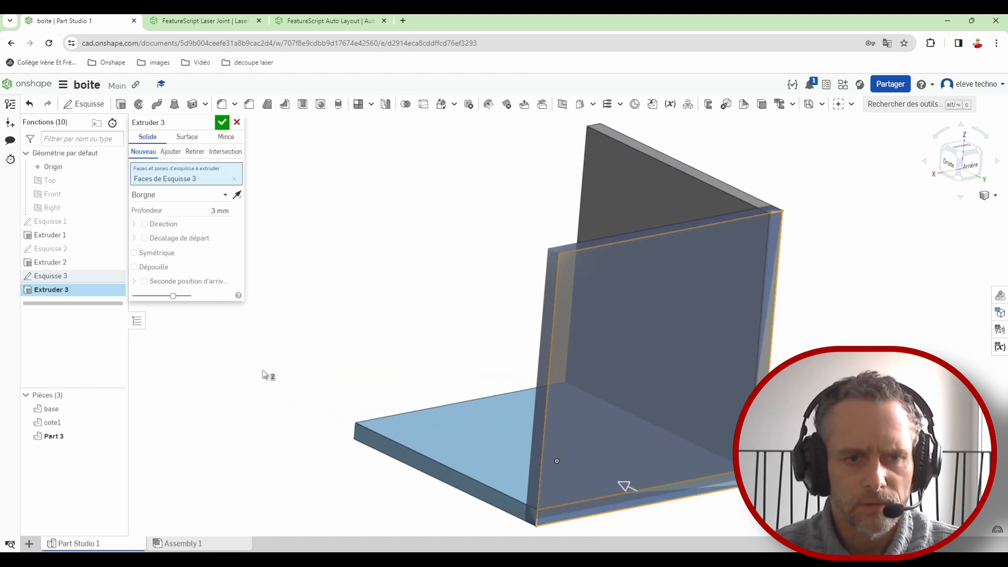
pyautogui.click(222, 122)
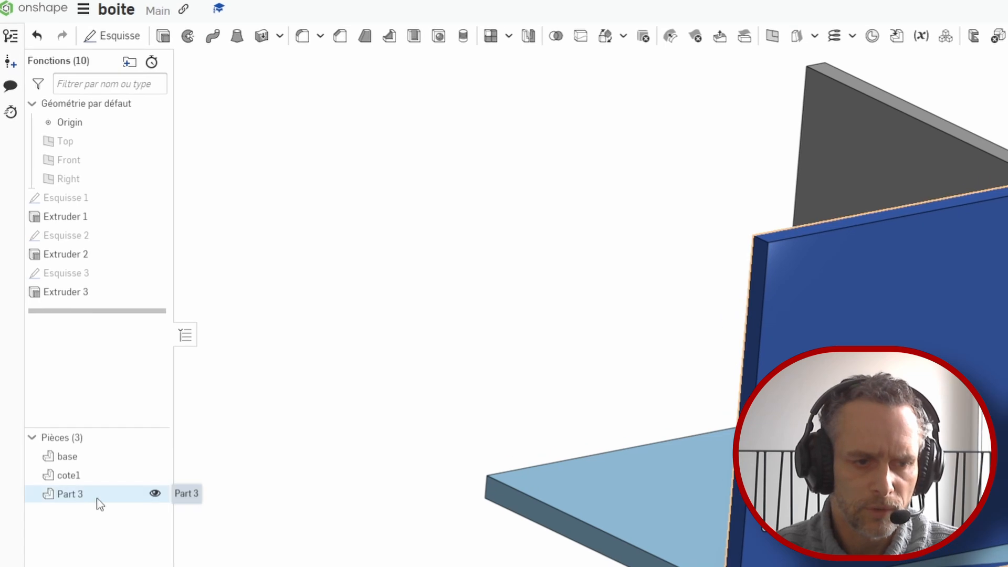
# Rename the new back panel part as cote2
pyautogui.rightClick(77, 495)
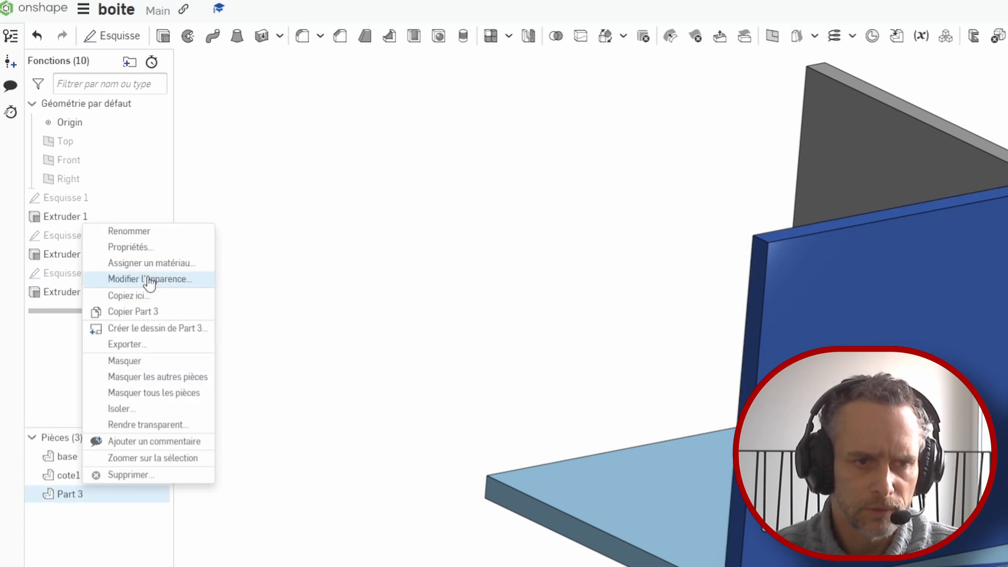
pyautogui.click(148, 236)
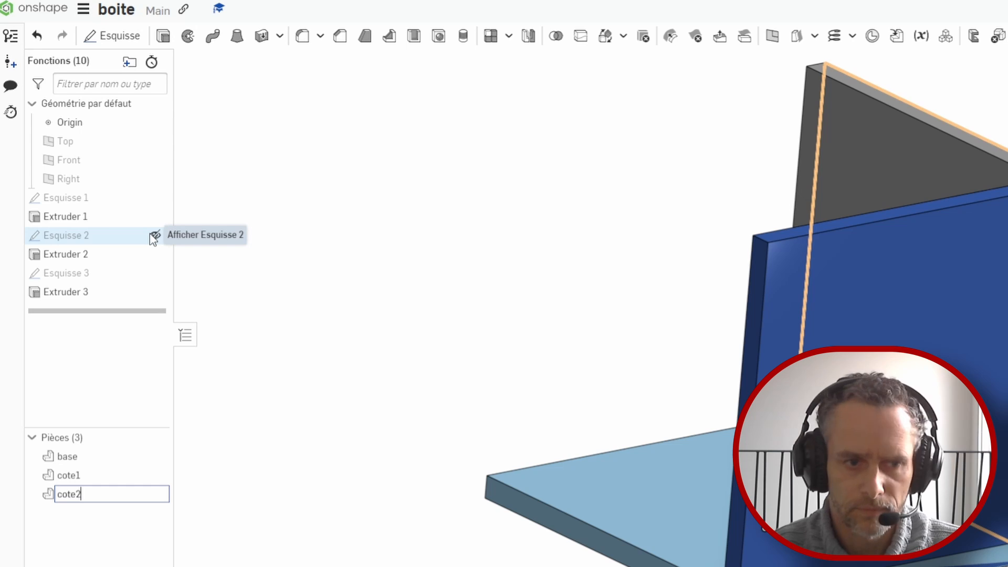
pyautogui.press('Return')
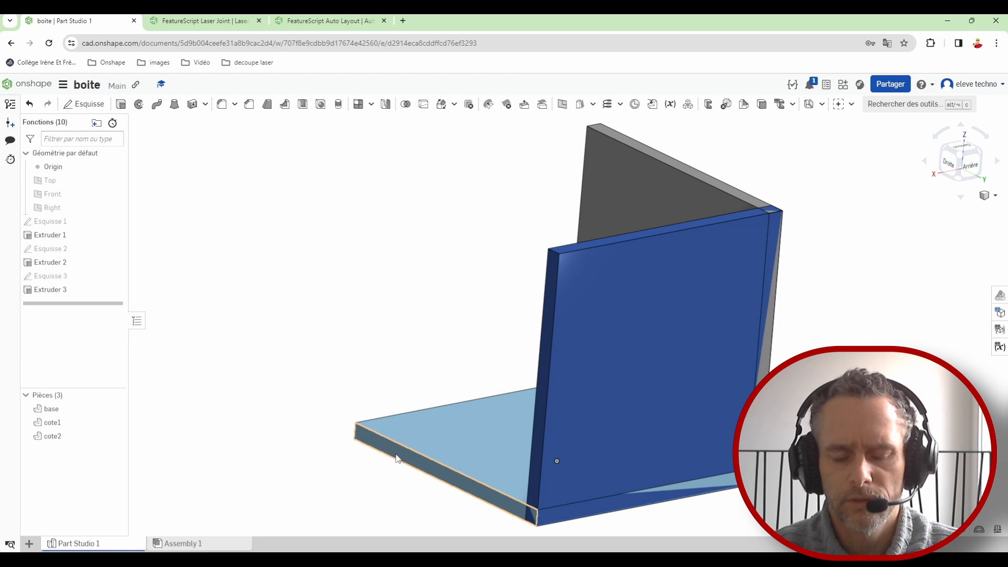
# On the base plate's right side face, sketch a 50 mm high corner rectangle from the base's lower corner to cote2's upper outer corner
pyautogui.scroll(-3, 371, 479)
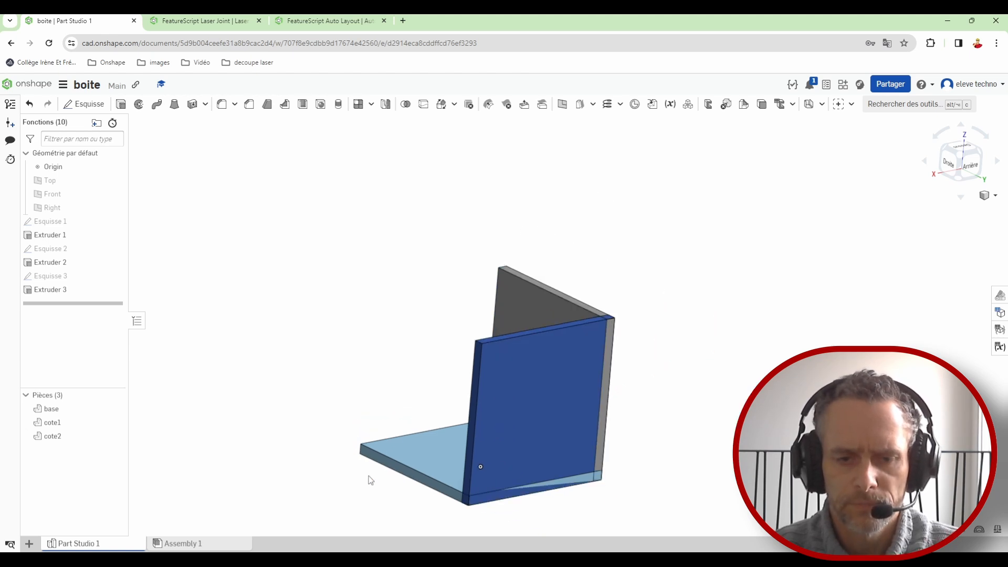
pyautogui.moveTo(309, 476); pyautogui.dragTo(378, 483, button='right')
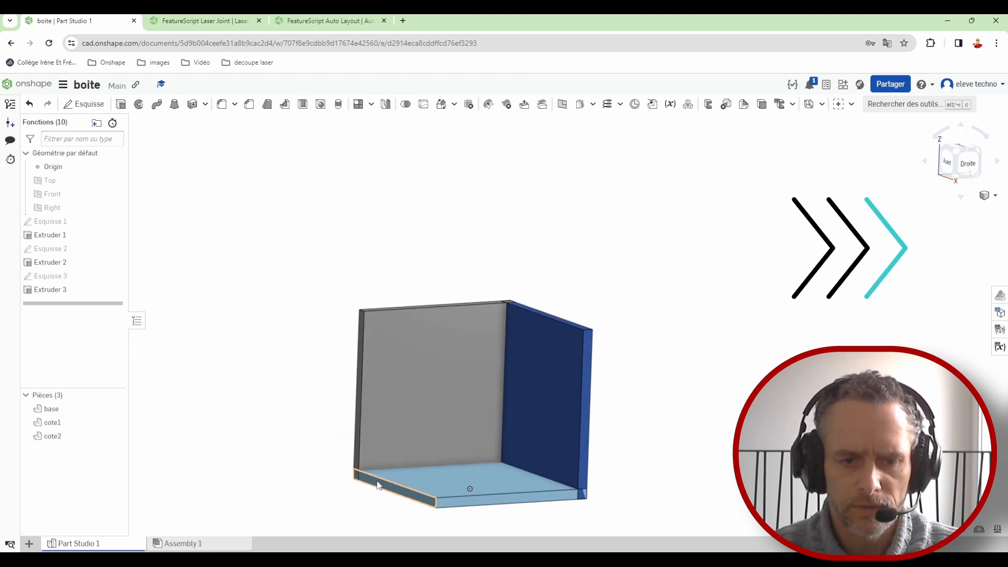
pyautogui.click(515, 503)
pyautogui.click(965, 161)
pyautogui.click(84, 104)
pyautogui.click(124, 104)
pyautogui.click(367, 526)
pyautogui.click(771, 123)
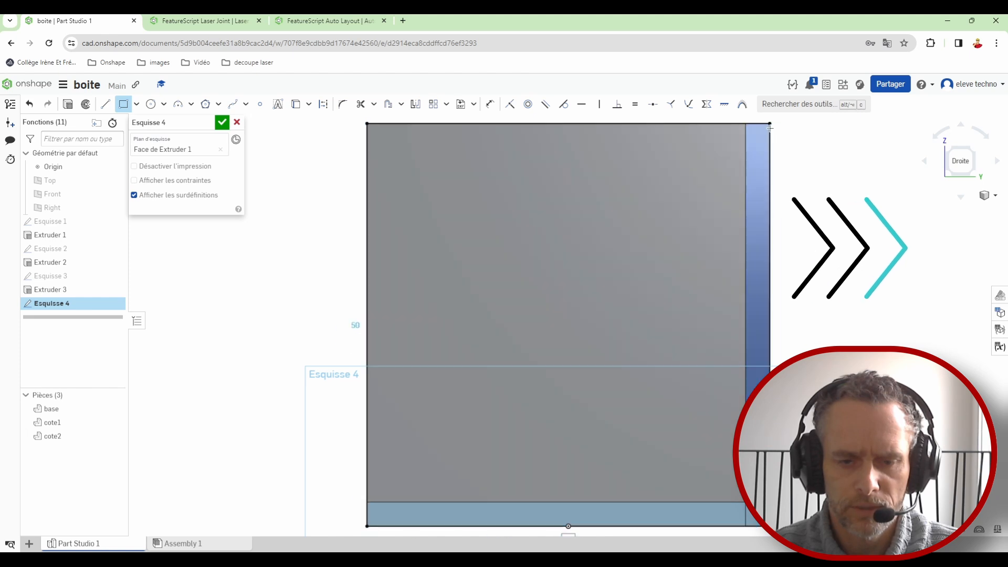
# Extrude the right panel sketch as a new solid with a depth of 3 mm, flipped inward over the base
pyautogui.click(68, 104)
pyautogui.click(223, 212)
pyautogui.write('3')
pyautogui.click(237, 194)
pyautogui.moveTo(313, 264); pyautogui.dragTo(368, 286, button='right')
pyautogui.click(223, 123)
# Rename the new right panel part as cote3
pyautogui.rightClick(54, 450)
pyautogui.click(90, 268)
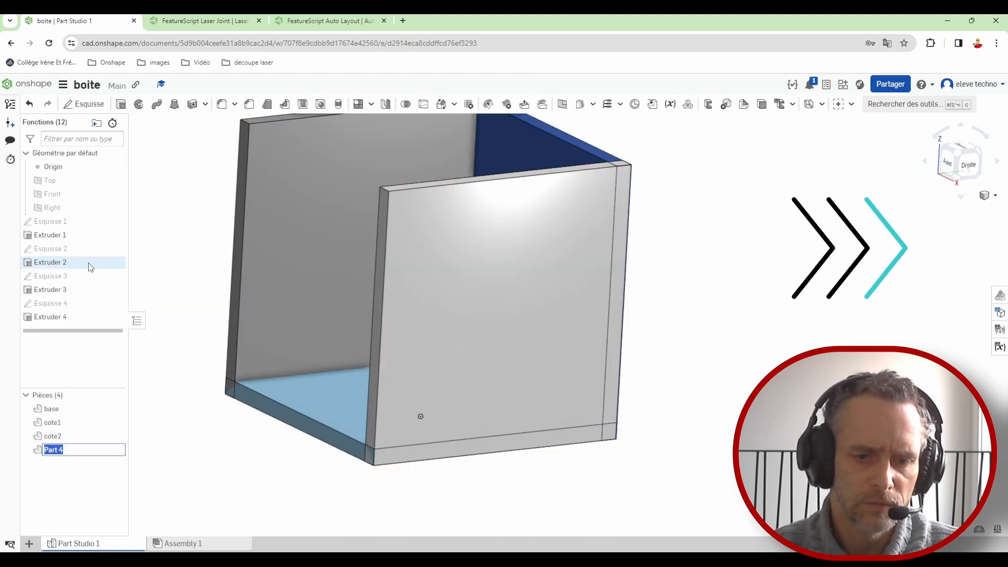
pyautogui.write('cote3')
pyautogui.press('Return')
# On the base plate's front side face, sketch a corner rectangle from the lower outer corner to the opposite upper outer corner of cote3
pyautogui.rightClick(257, 402)
pyautogui.click(284, 231)
pyautogui.click(84, 104)
pyautogui.click(124, 104)
pyautogui.click(367, 526)
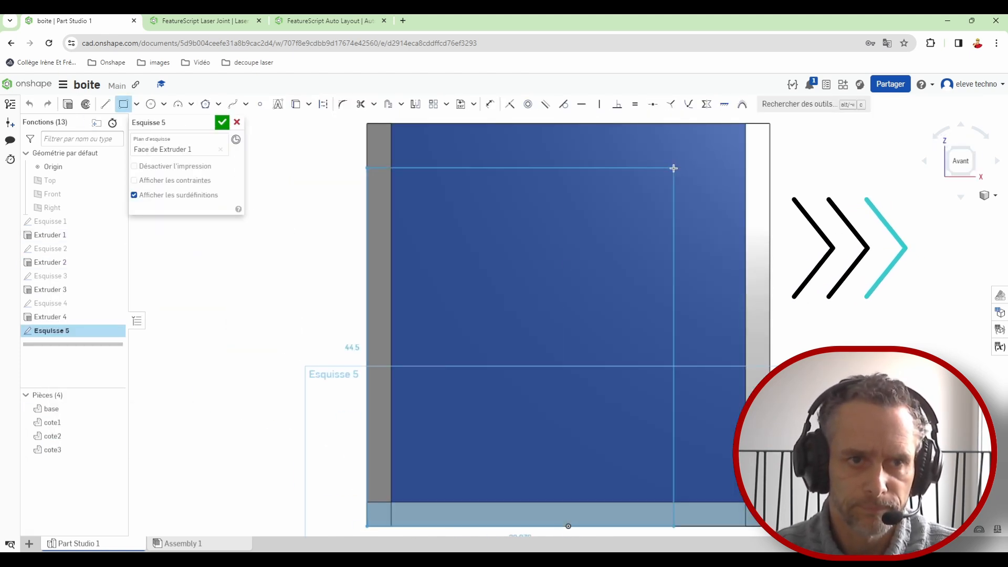
pyautogui.click(770, 124)
# Extrude the front panel sketch inward over the base as a new solid with a depth of 3 mm
pyautogui.click(68, 104)
pyautogui.click(221, 211)
pyautogui.write('3mm')
pyautogui.scroll(-3, 316, 304)
pyautogui.click(222, 123)
pyautogui.moveTo(252, 270); pyautogui.dragTo(298, 301, button='right')
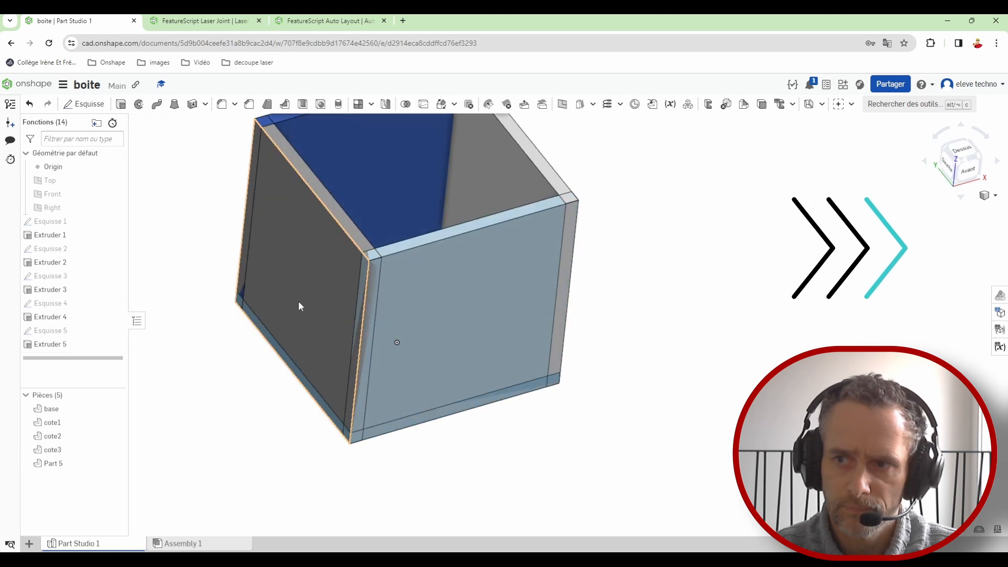
# Rename the new front panel part as cote4
pyautogui.press('f')
pyautogui.rightClick(53, 464)
pyautogui.click(97, 281)
pyautogui.write('cote4')
pyautogui.press('Return')
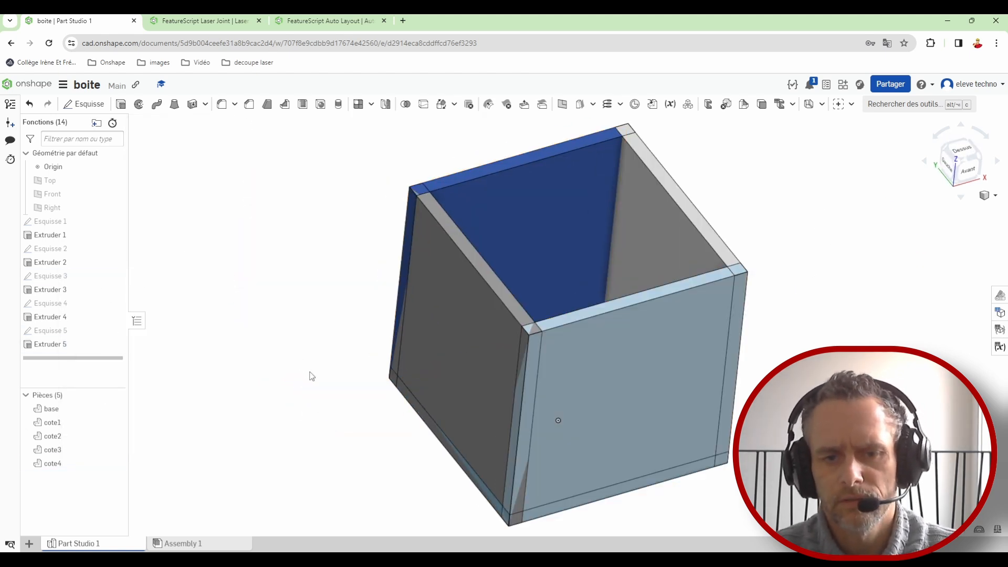
# Start a Laser Joint in Automatic mode and select base, cote1, cote2, cote3 and cote4 as the parts to join
pyautogui.scroll(-3, 312, 376)
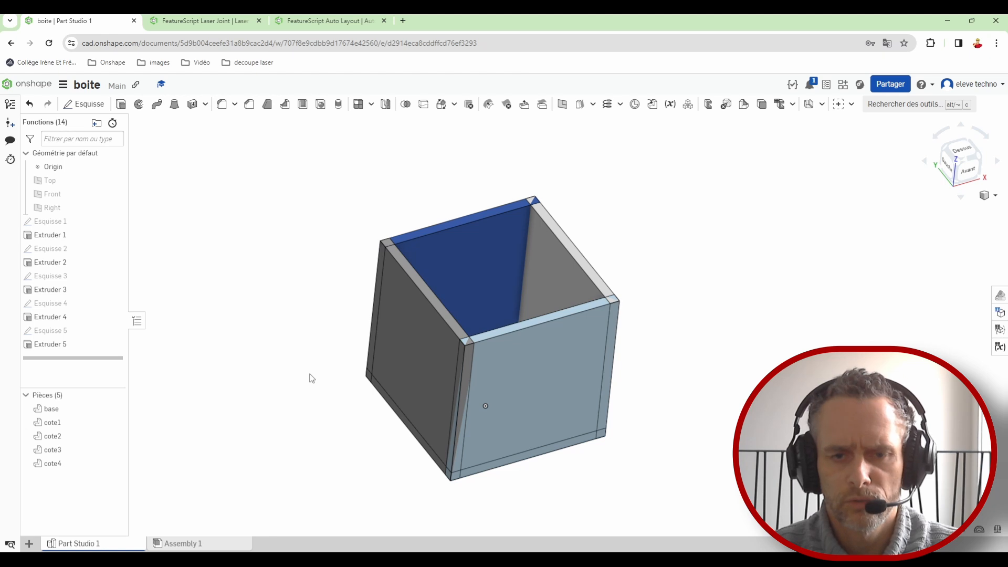
pyautogui.moveTo(312, 378); pyautogui.dragTo(405, 356, button='right')
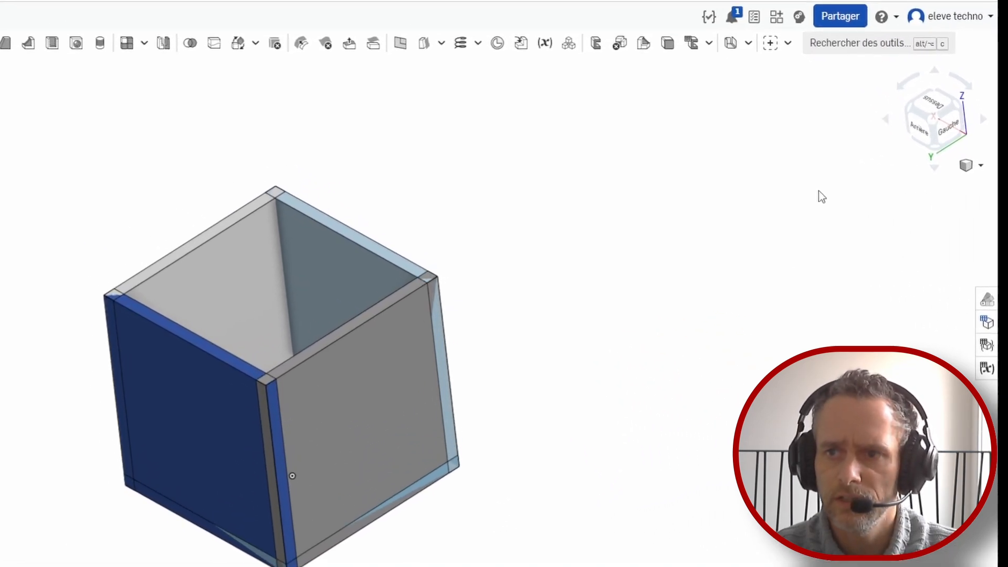
pyautogui.click(787, 43)
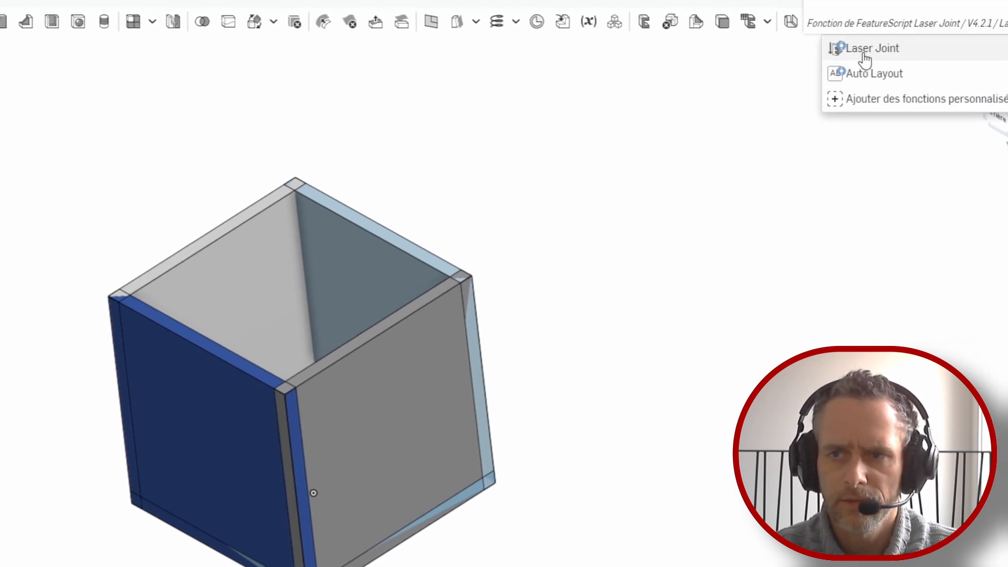
pyautogui.click(781, 52)
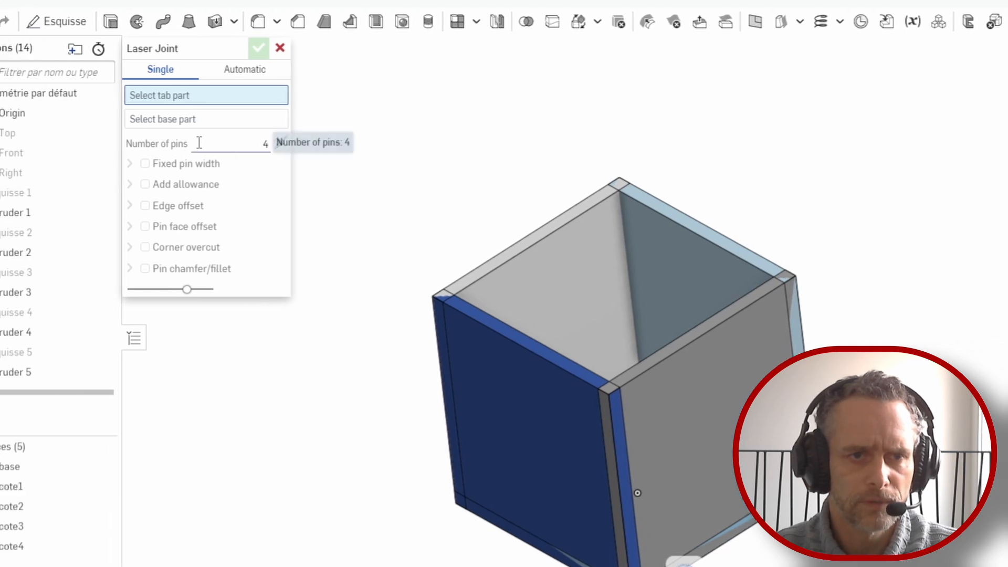
pyautogui.click(320, 77)
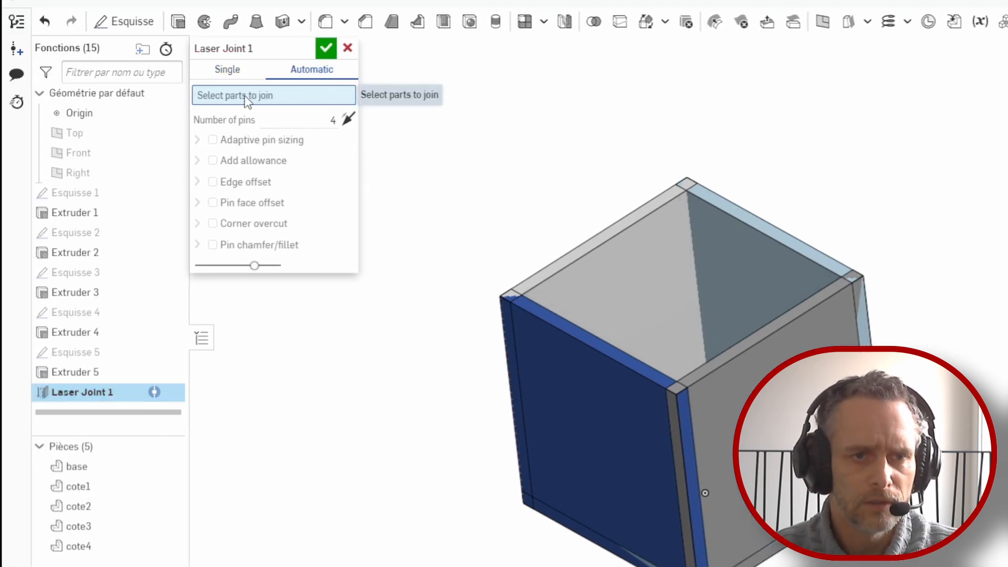
pyautogui.click(67, 470)
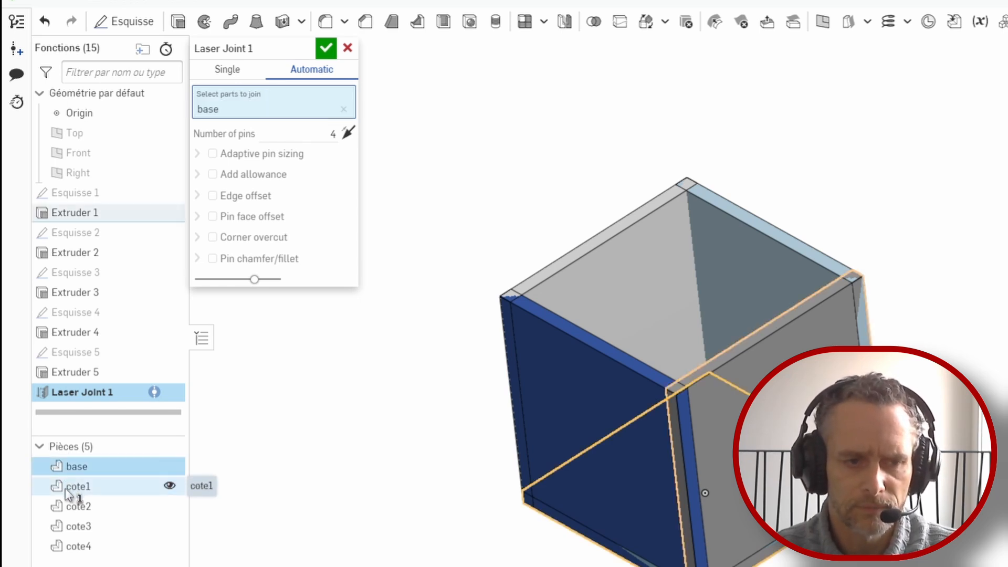
pyautogui.click(68, 487)
pyautogui.click(65, 507)
pyautogui.click(66, 526)
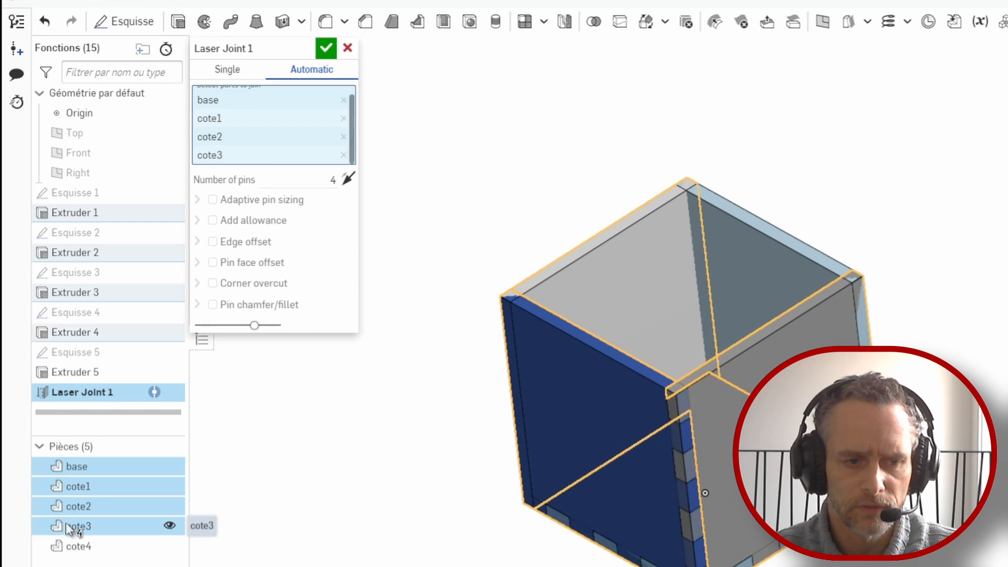
pyautogui.click(67, 547)
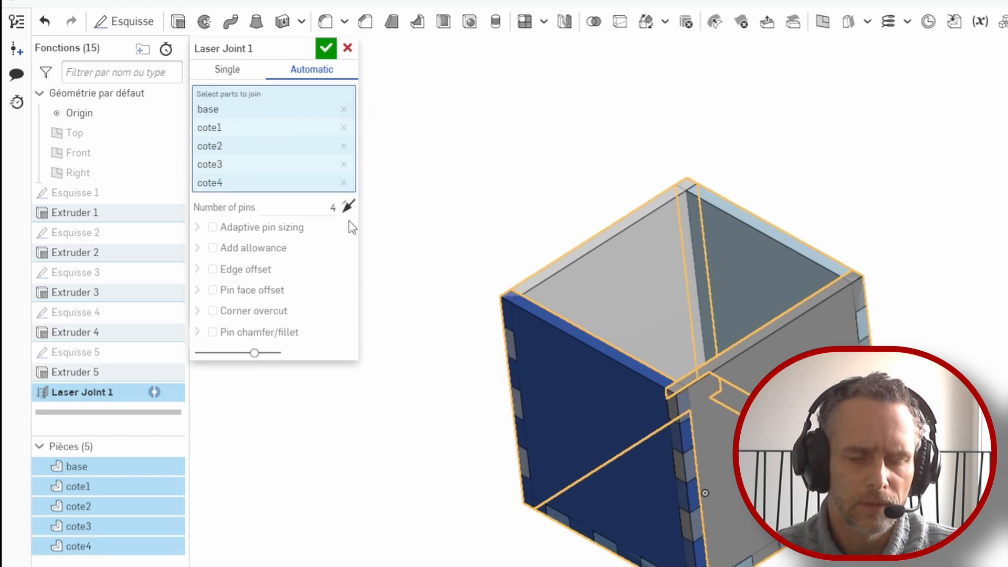
# Set the Laser Joint's number of pins to 3 and accept the feature
pyautogui.click(332, 210)
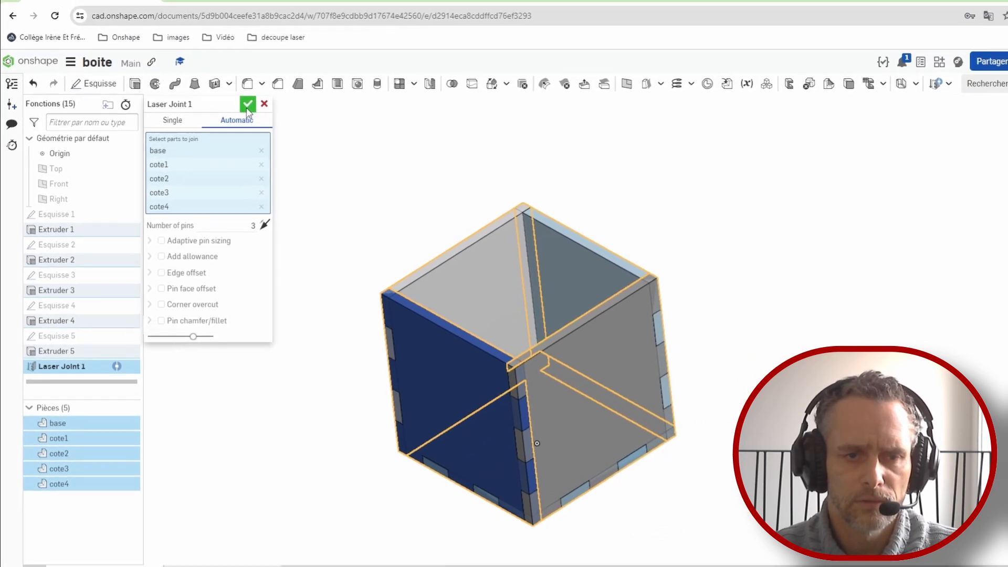
pyautogui.click(261, 96)
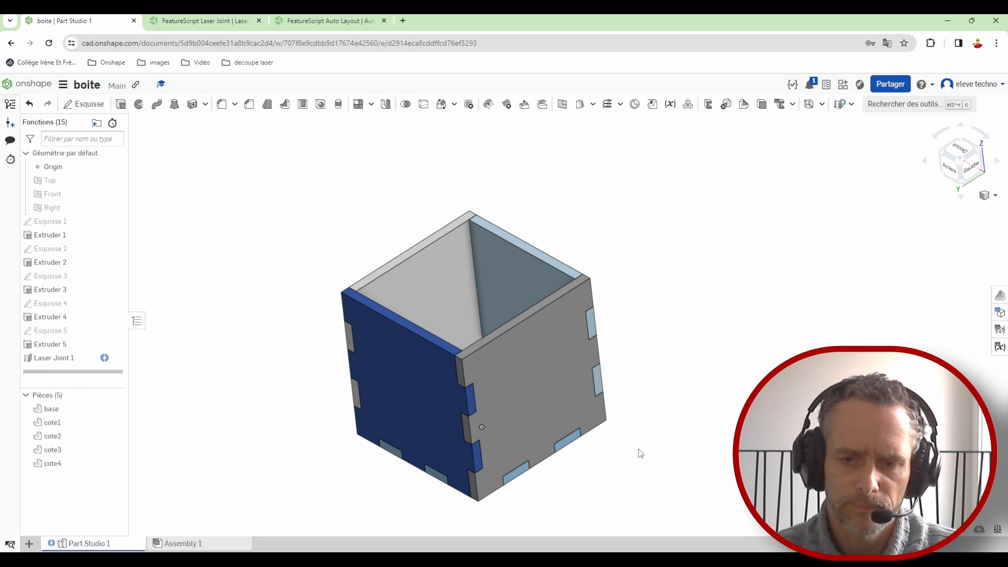
pyautogui.moveTo(639, 451)
pyautogui.mouseDown(button='right')
pyautogui.moveTo(670, 342)
pyautogui.moveTo(642, 424)
pyautogui.moveTo(588, 441)
pyautogui.moveTo(632, 438)
pyautogui.mouseUp(button='right')
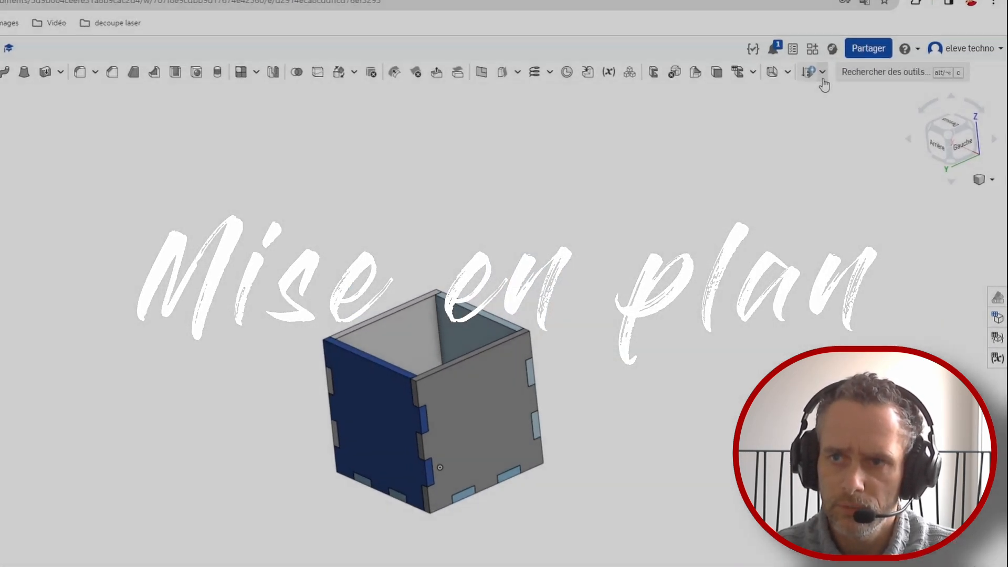
# Lay the box panels out flat with Auto Layout, using 3 mm material thickness, a 200 × 200 mm cut sheet and 2 mm spacing
pyautogui.click(823, 72)
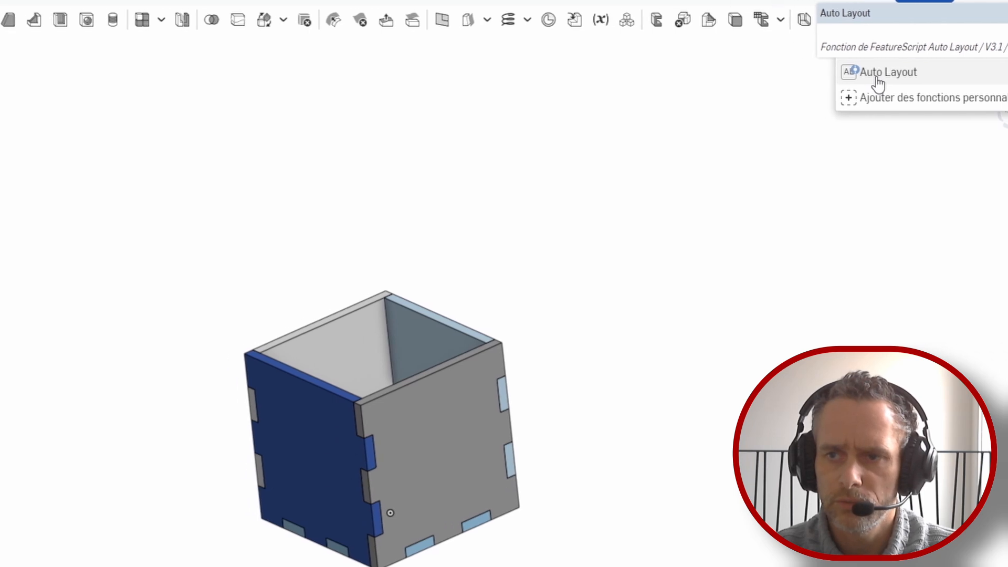
pyautogui.click(786, 78)
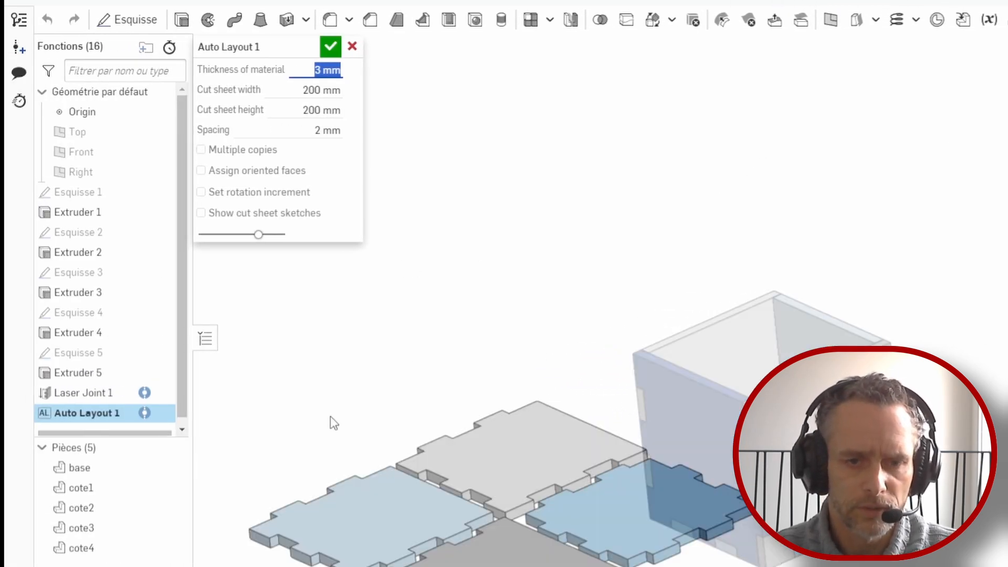
pyautogui.scroll(-2, 334, 424)
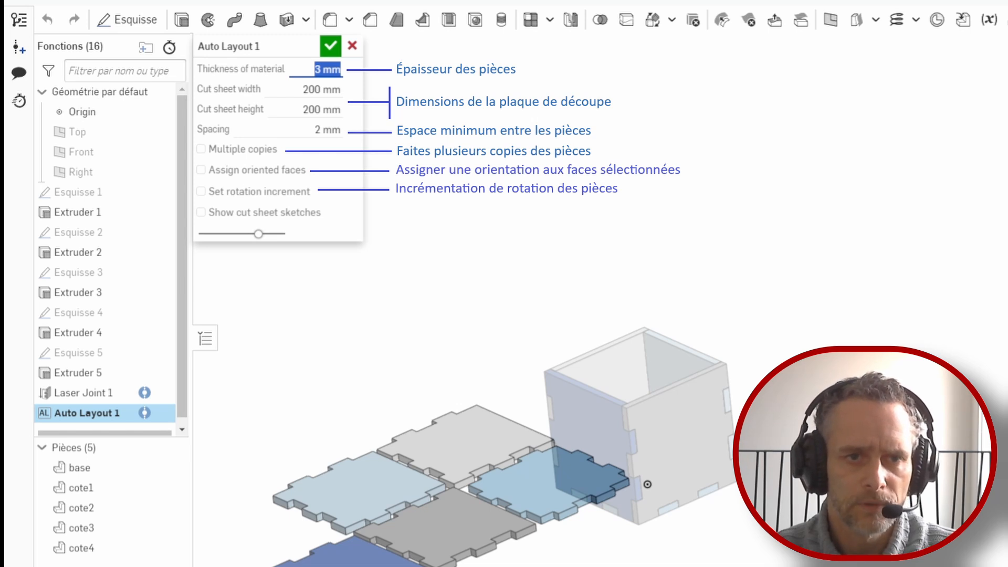
pyautogui.click(331, 47)
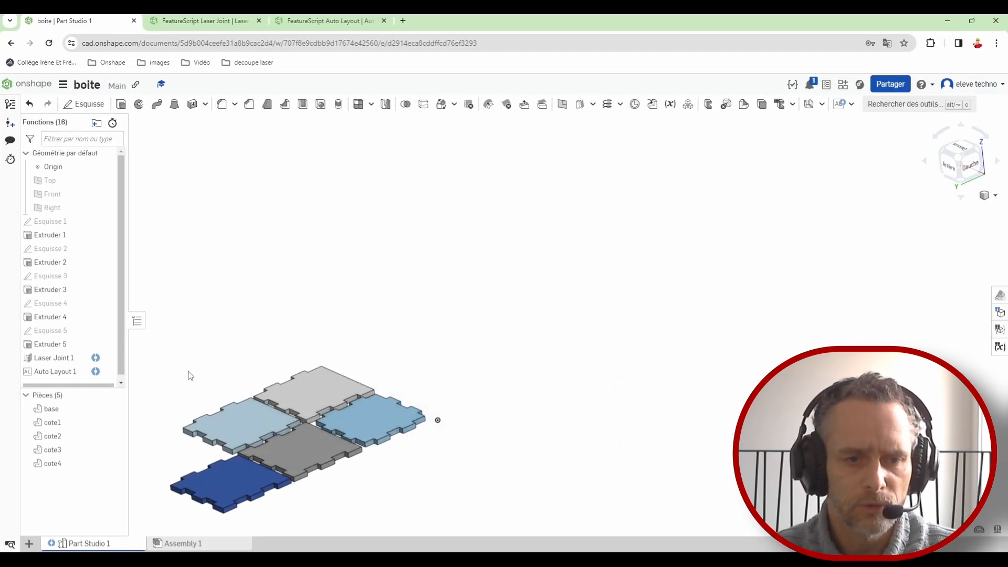
pyautogui.scroll(2, 190, 376)
pyautogui.moveTo(190, 375)
pyautogui.mouseDown(button='right')
pyautogui.moveTo(270, 342)
pyautogui.moveTo(301, 393)
pyautogui.mouseUp(button='right')
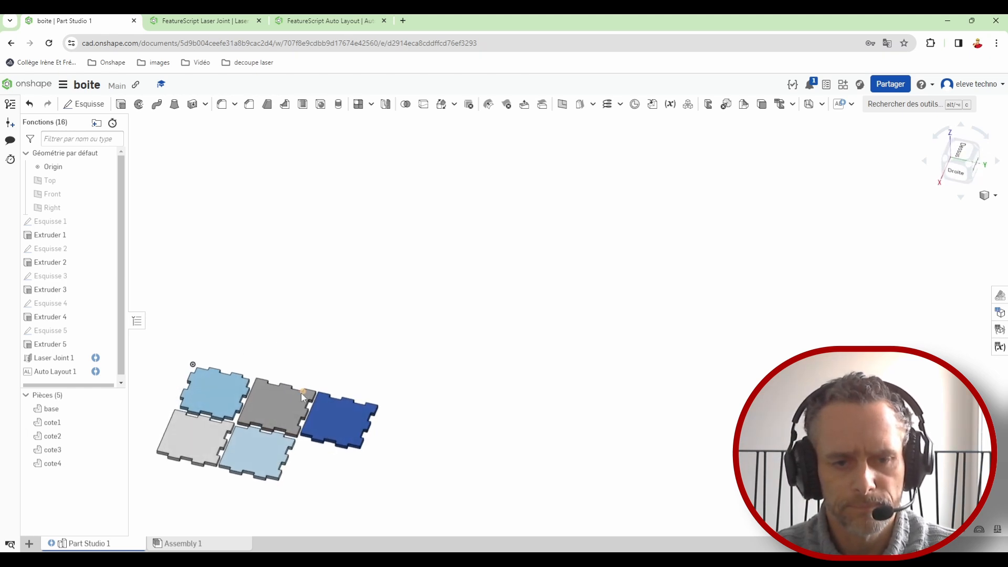
# Create a drawing from the ISO_A4.dwt template with no preset views
pyautogui.rightClick(361, 333)
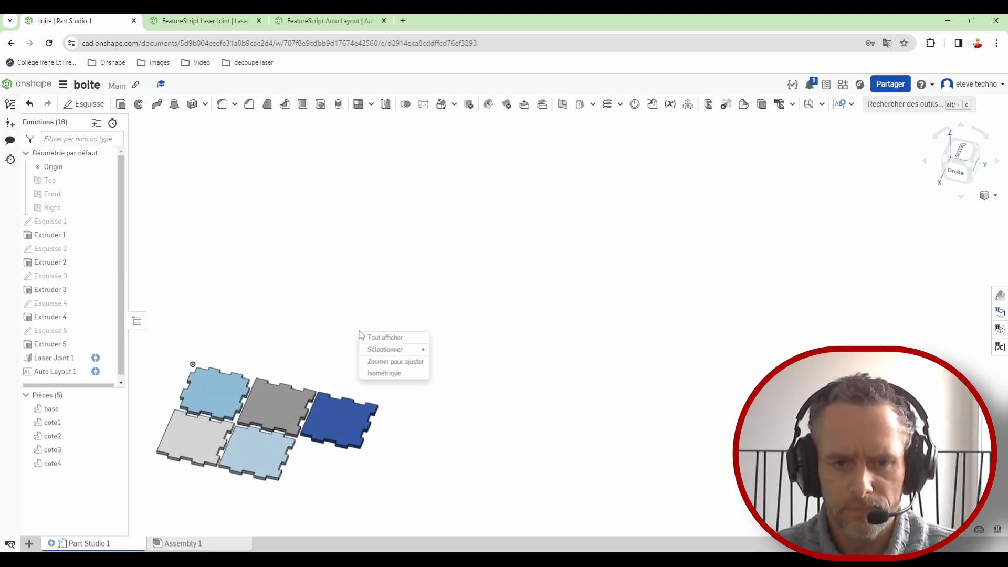
pyautogui.click(399, 363)
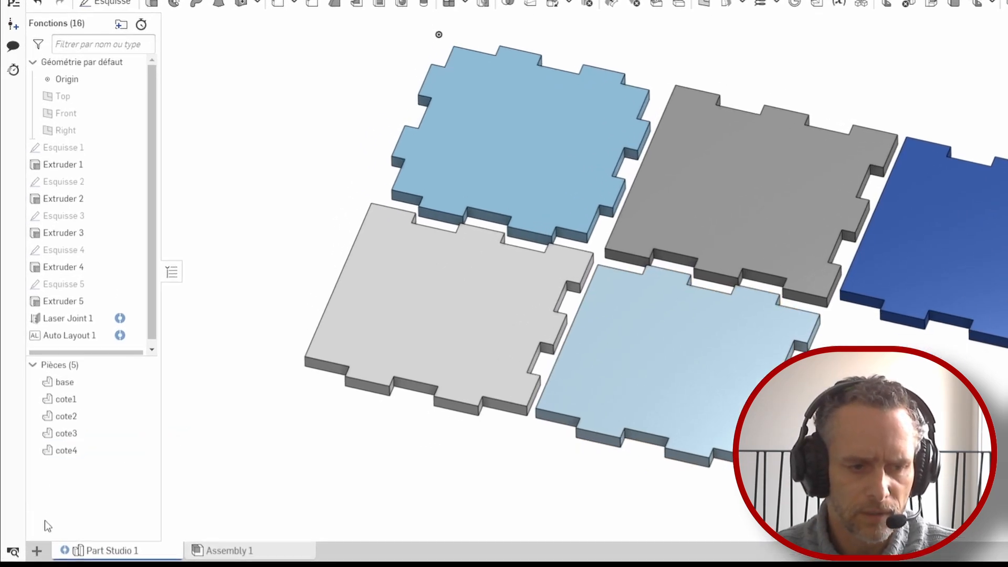
pyautogui.click(40, 558)
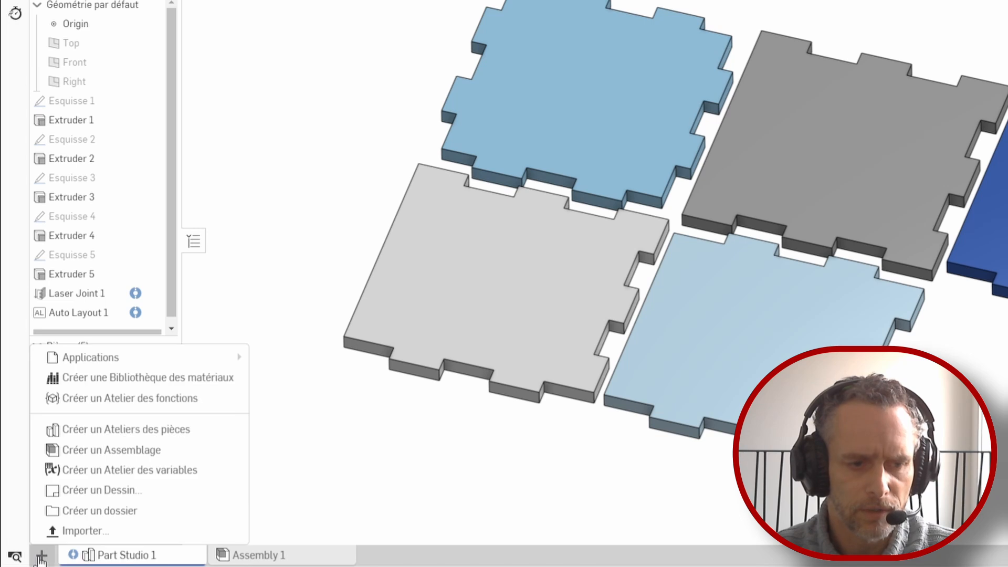
pyautogui.click(101, 494)
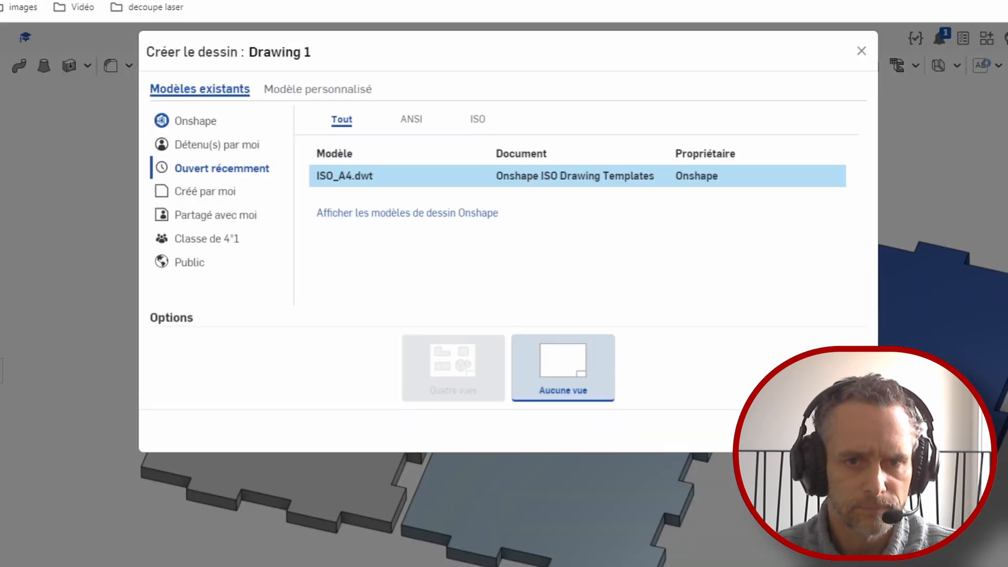
pyautogui.click(355, 179)
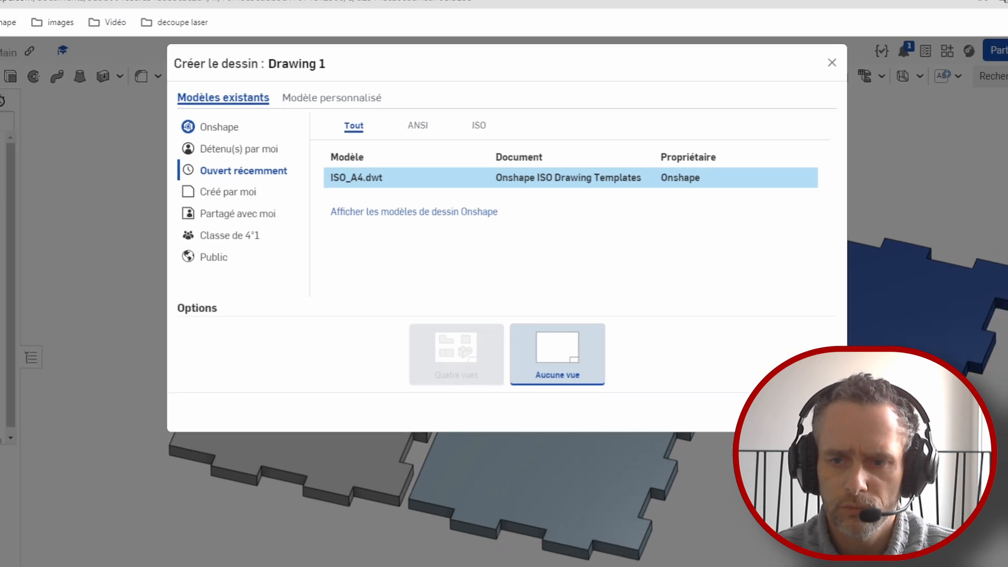
pyautogui.click(768, 414)
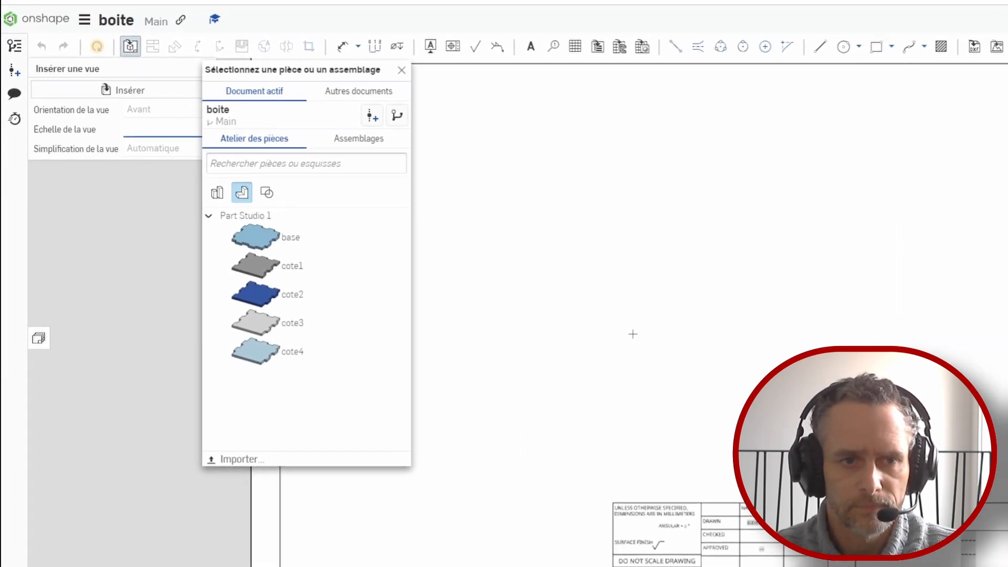
# Insert a top view (Dessus) of the whole Part Studio 1 on the sheet at 1:1 scale
pyautogui.click(216, 196)
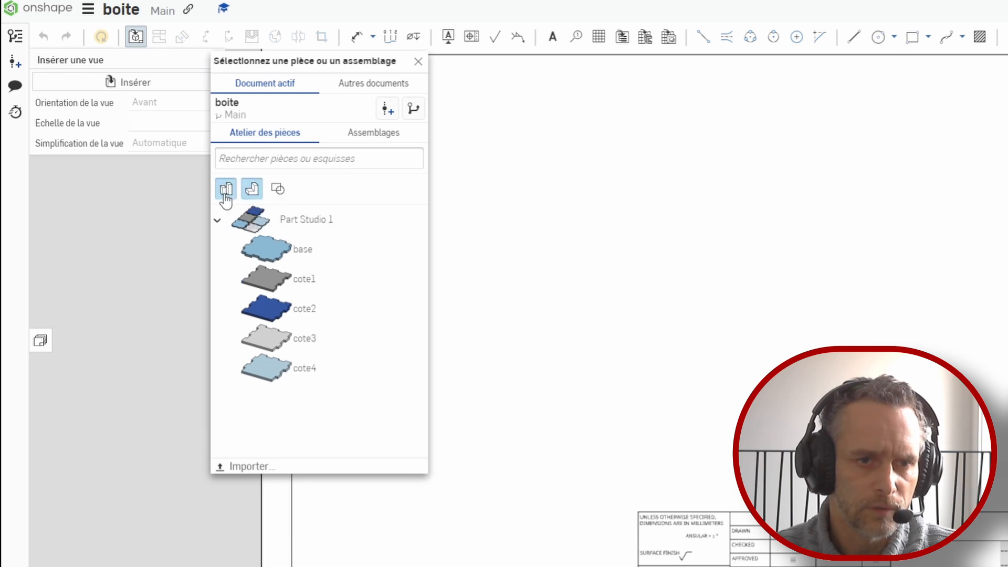
pyautogui.click(257, 221)
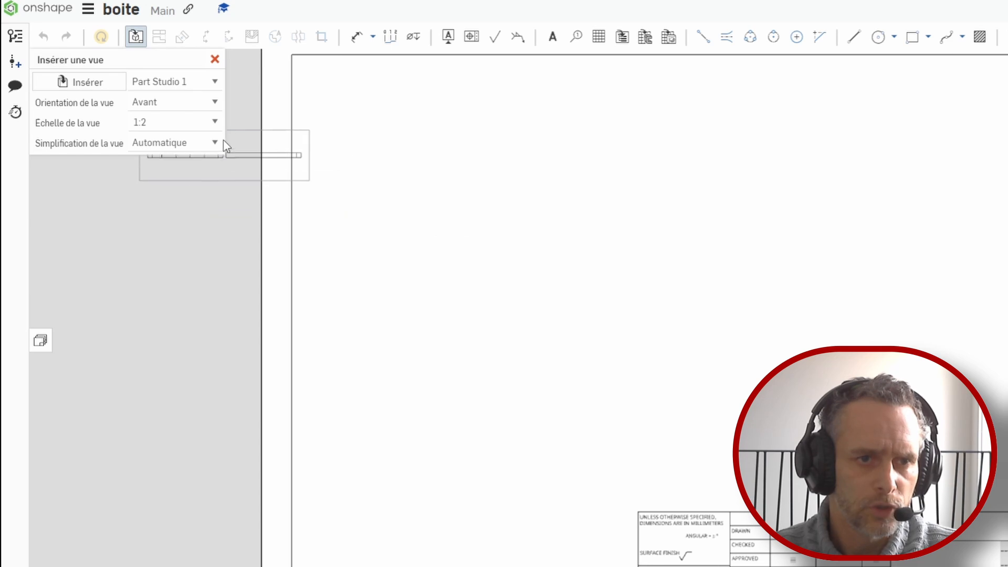
pyautogui.click(214, 124)
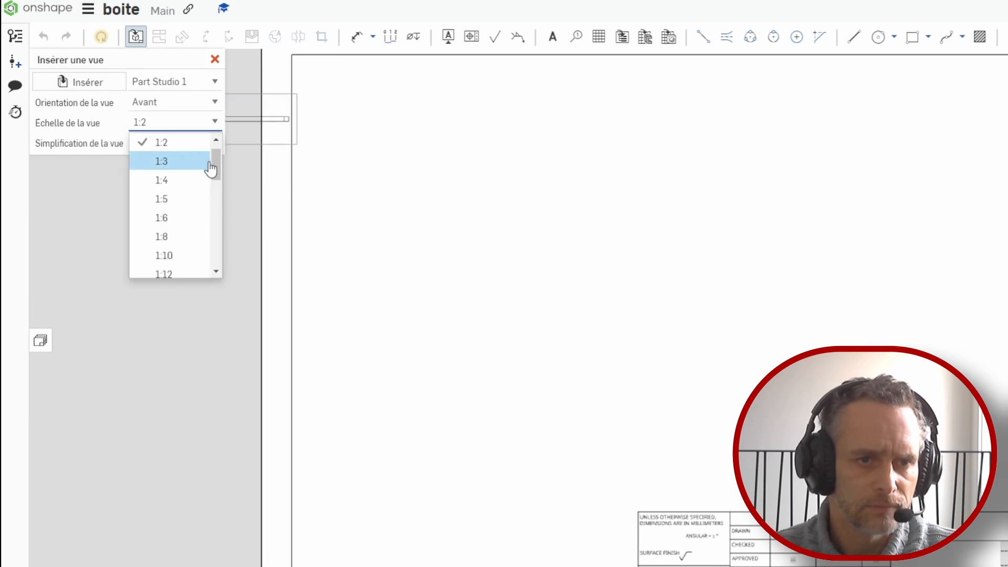
pyautogui.moveTo(212, 174); pyautogui.dragTo(213, 154)
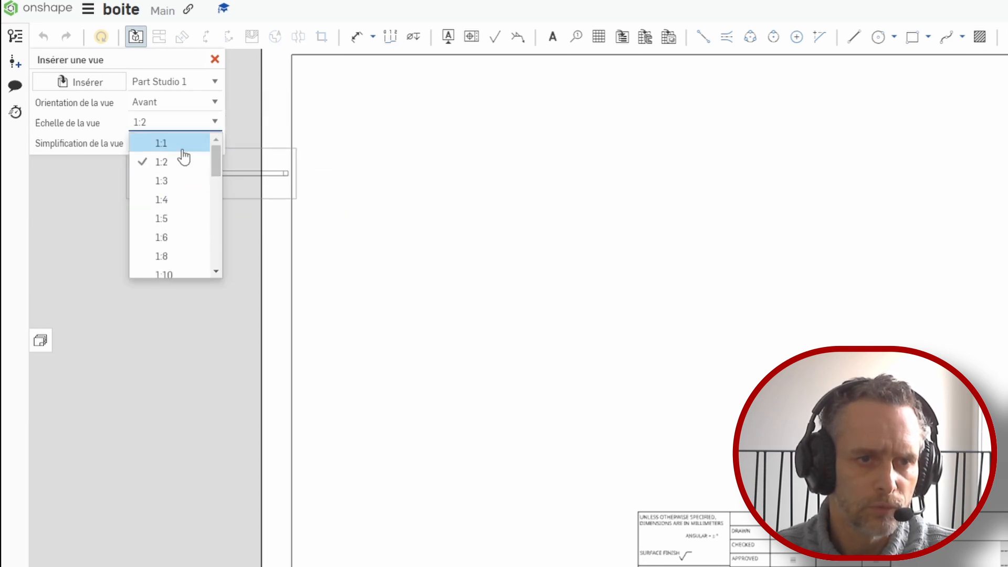
pyautogui.click(163, 150)
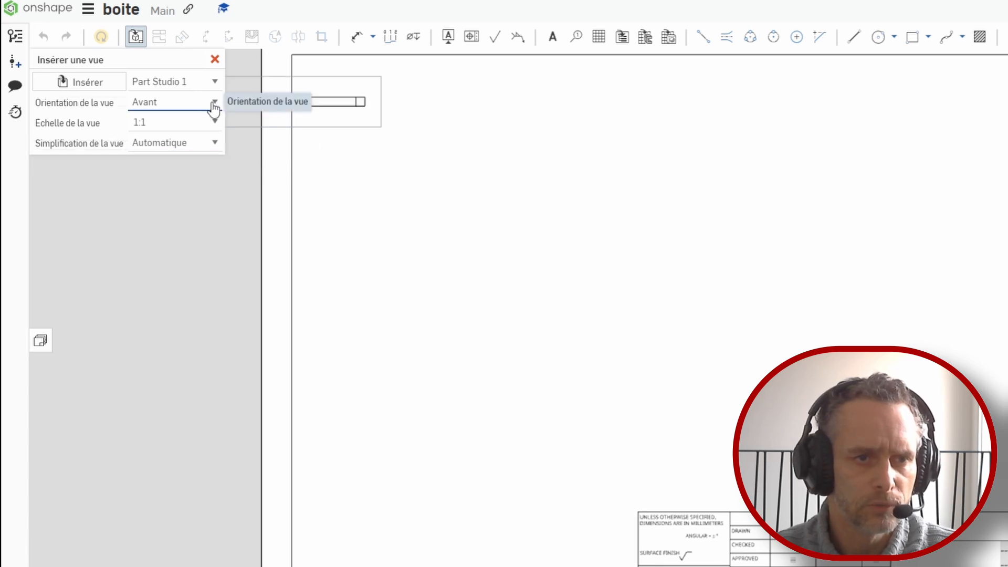
pyautogui.press('Down')
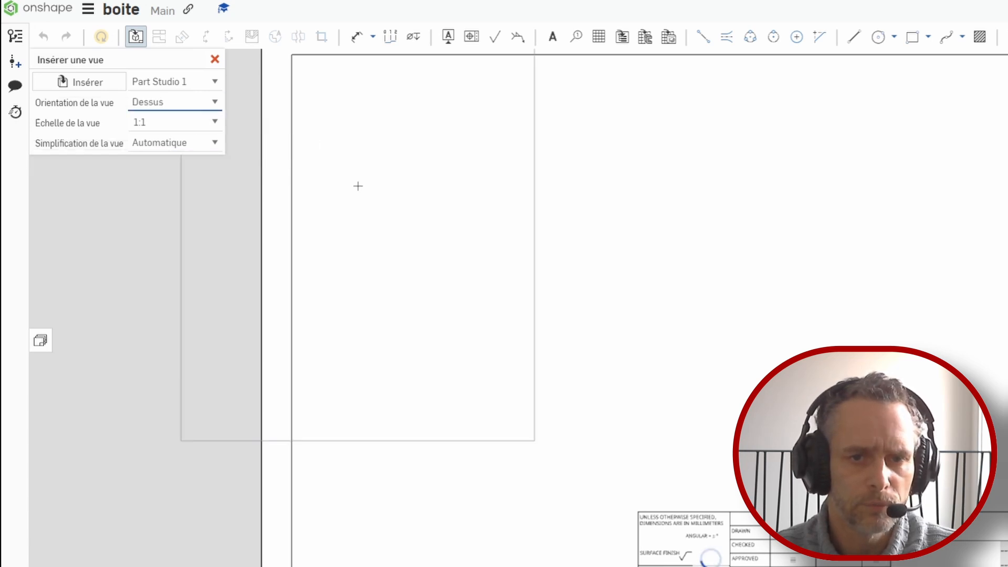
pyautogui.click(514, 333)
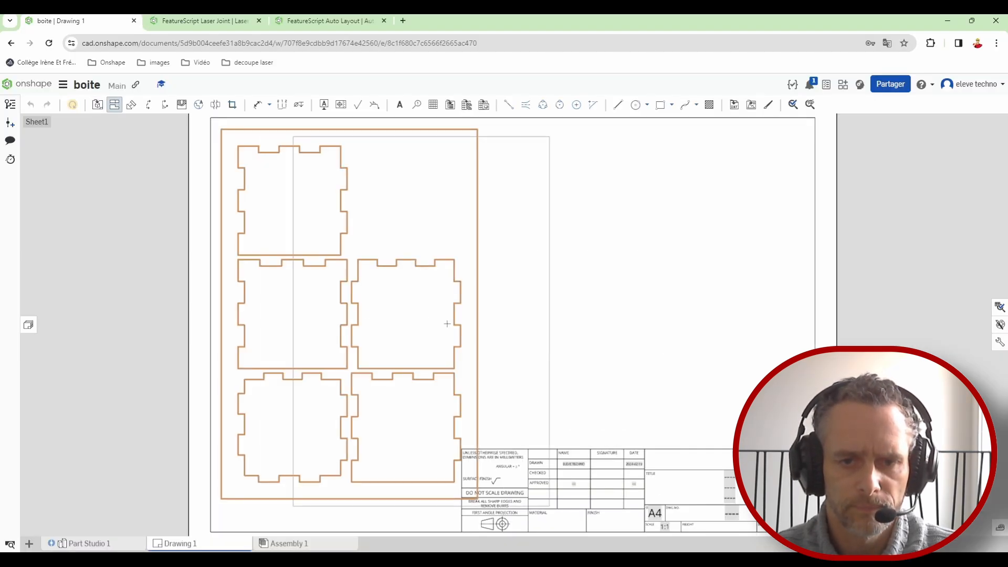
pyautogui.press('Escape')
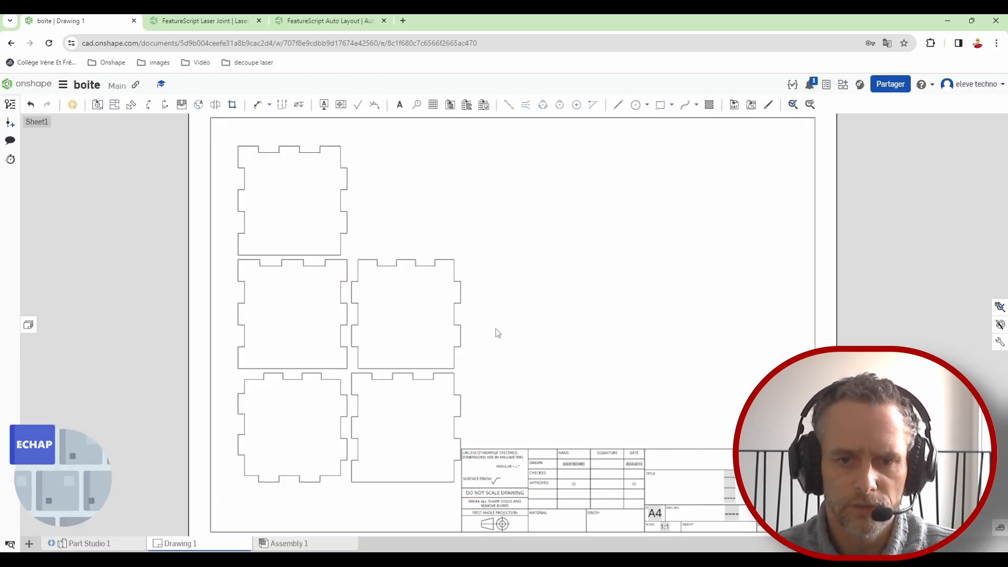
# Delete the sheet's border frame and title block, keeping the view of the five box panels
pyautogui.scroll(-3, 498, 333)
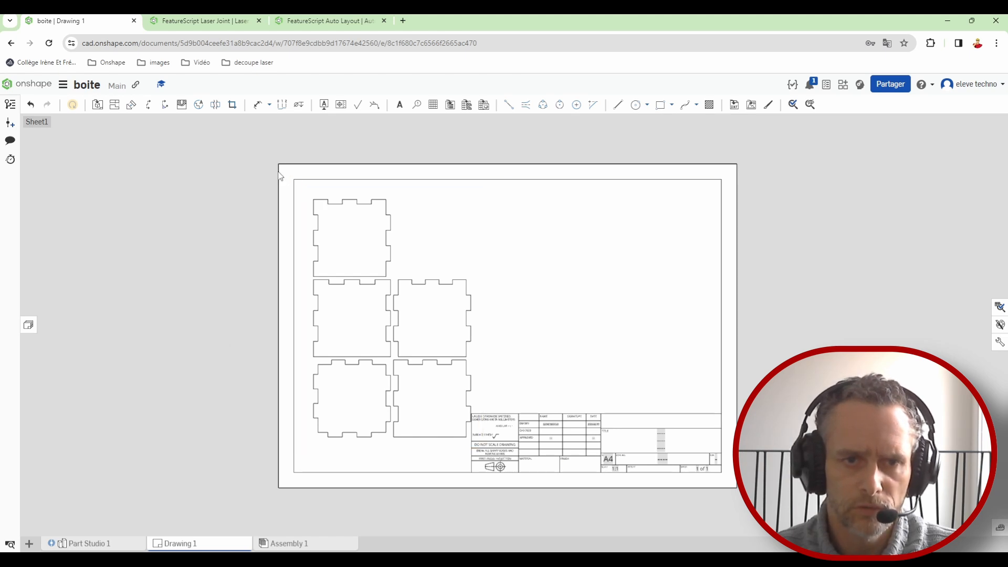
pyautogui.moveTo(266, 166)
pyautogui.mouseDown()
pyautogui.moveTo(405, 338)
pyautogui.moveTo(601, 500)
pyautogui.moveTo(761, 499)
pyautogui.mouseUp()
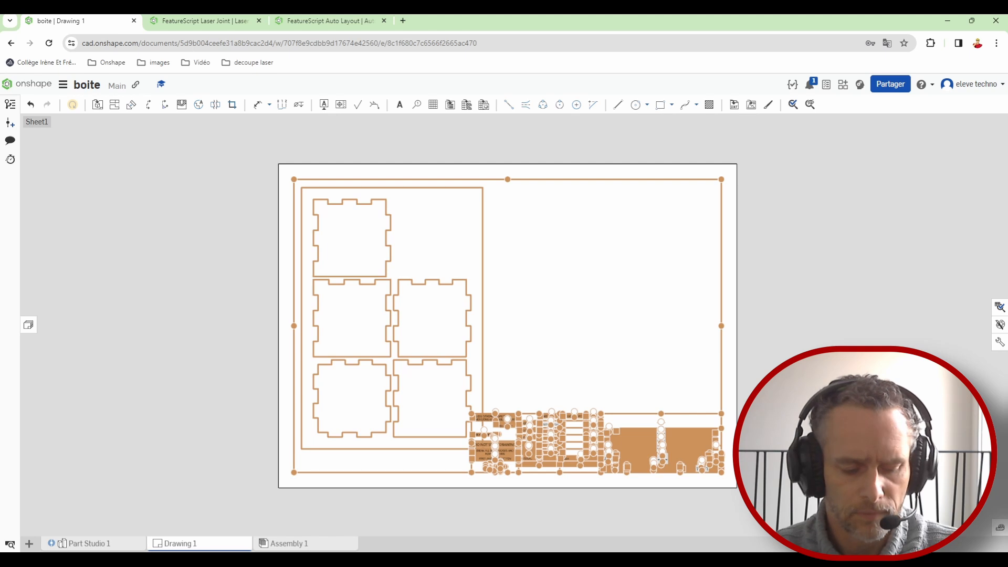
pyautogui.keyDown('ctrl'); pyautogui.click(473, 325); pyautogui.keyUp('ctrl')
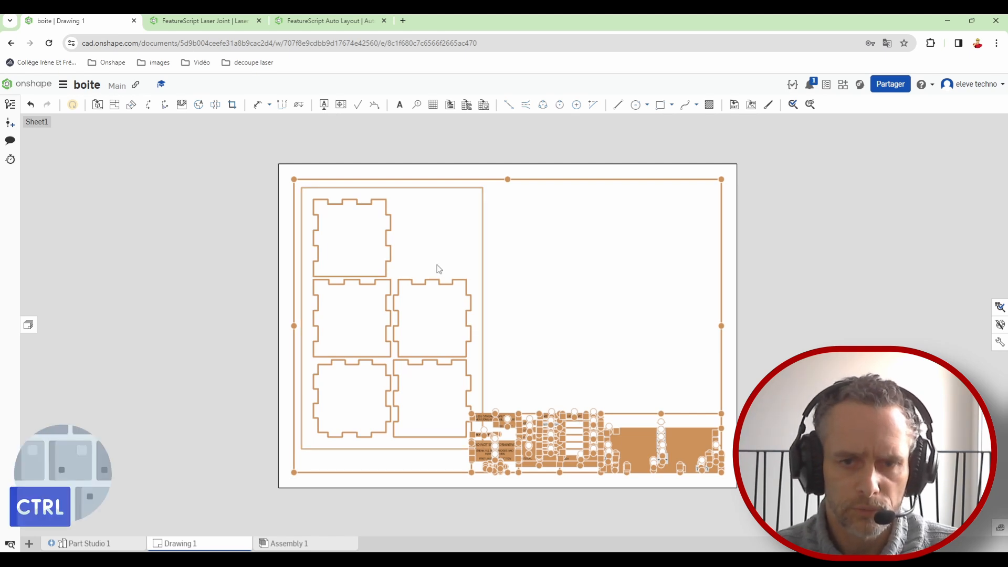
pyautogui.keyDown('ctrl'); pyautogui.click(430, 250); pyautogui.keyUp('ctrl')
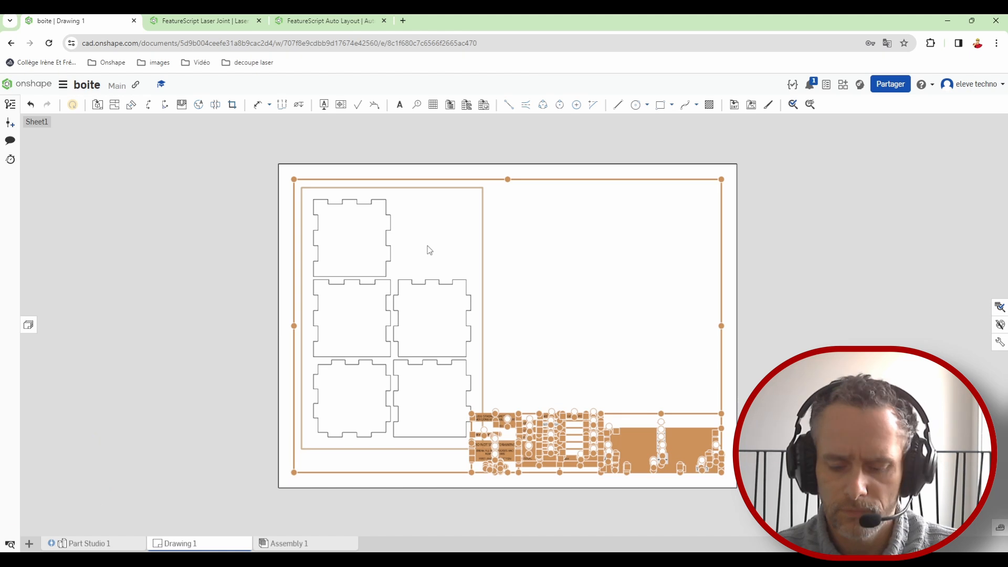
pyautogui.press('Delete')
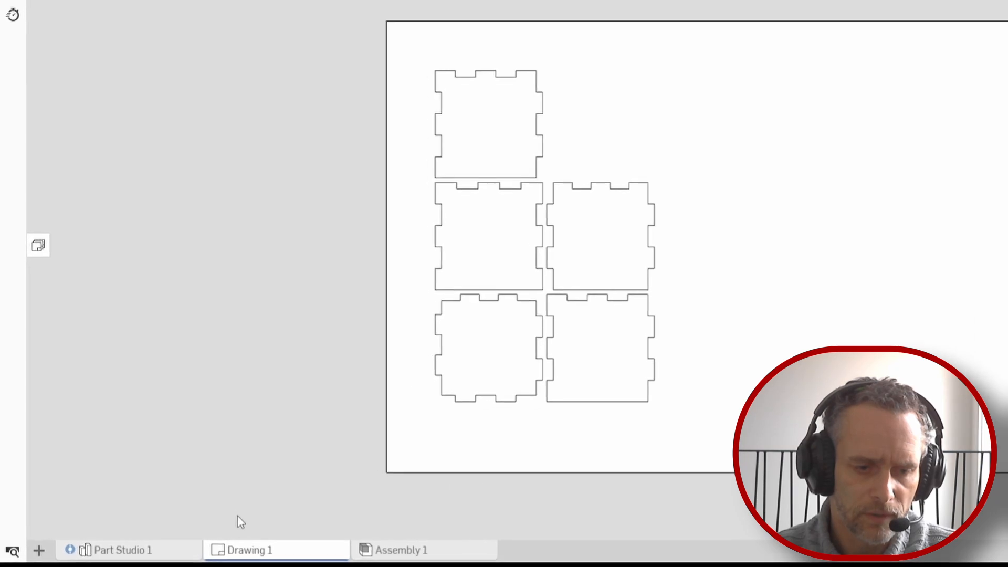
# Export the drawing as a DXF file in Release 14 version, with all sheets and the download option
pyautogui.rightClick(244, 553)
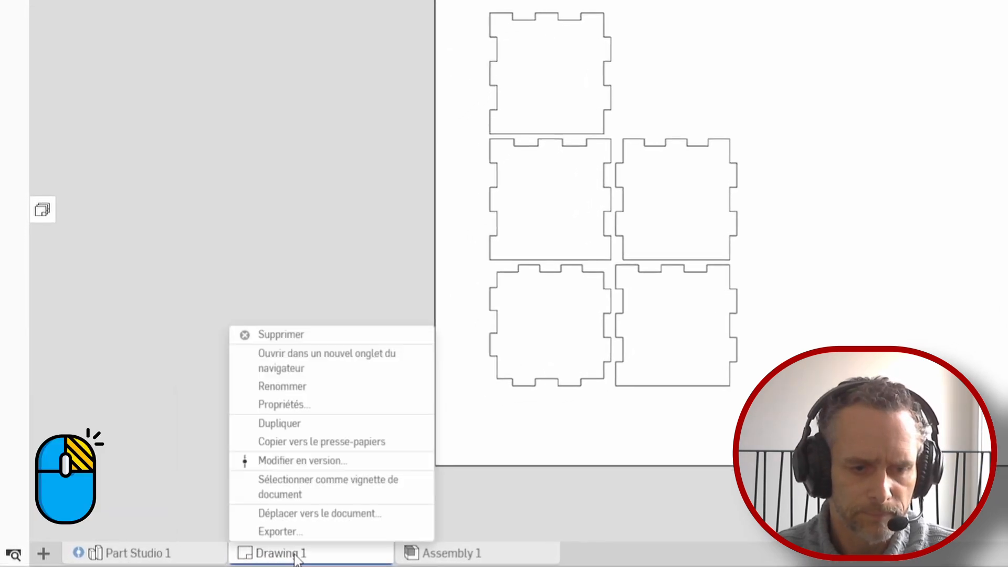
pyautogui.click(313, 532)
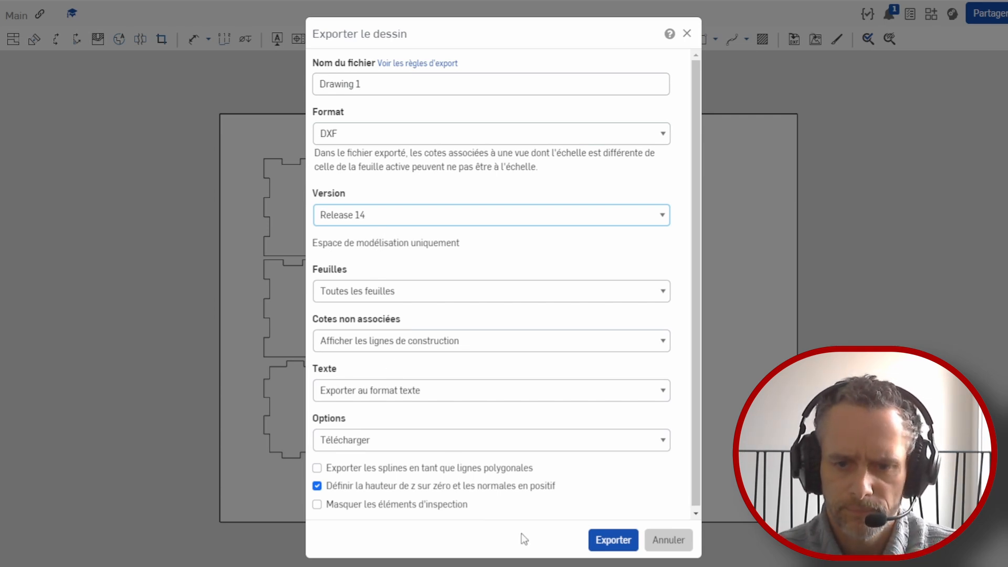
pyautogui.click(610, 541)
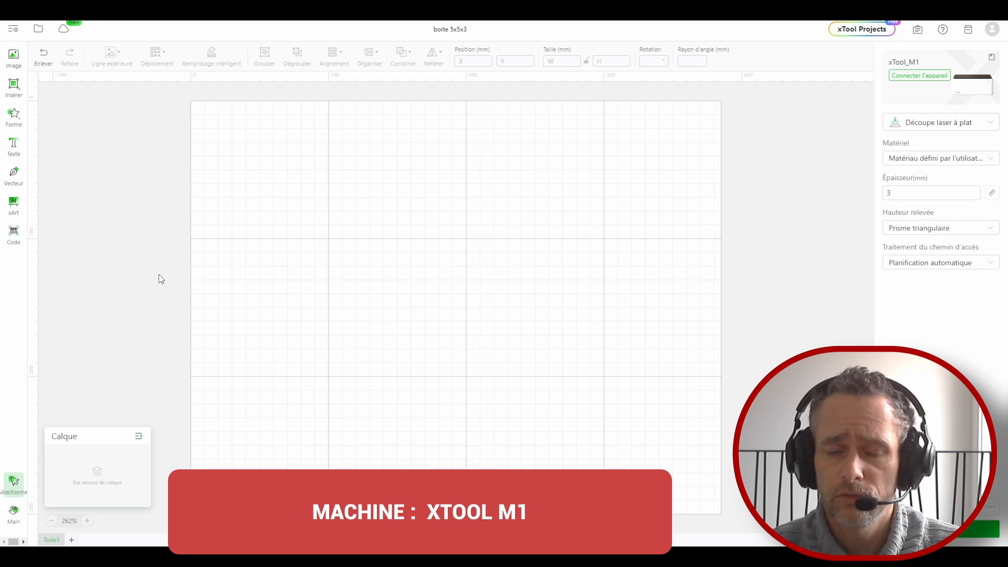
# Switch to the xTool laser software and import the exported panel drawing onto the canvas
pyautogui.click(39, 30)
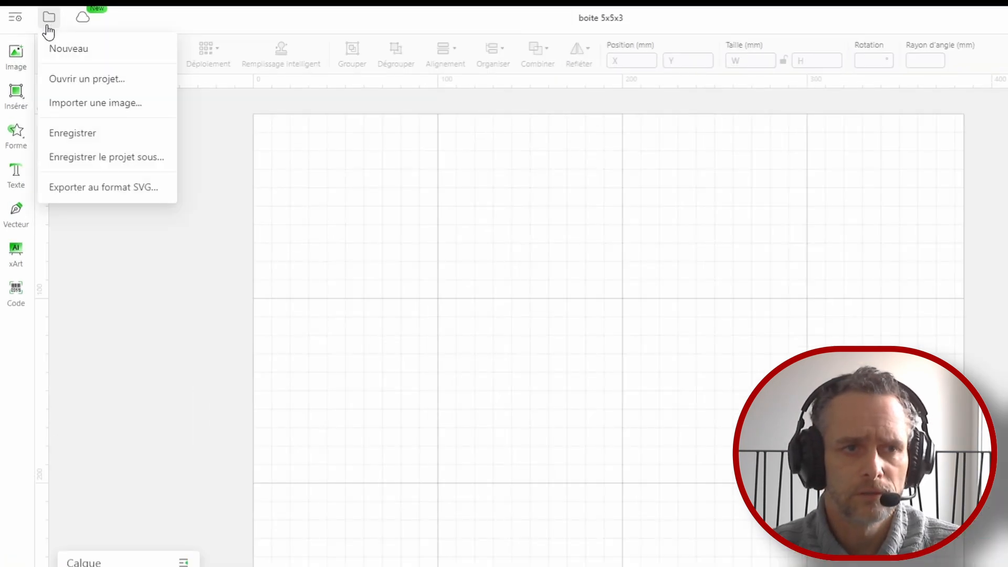
pyautogui.click(63, 105)
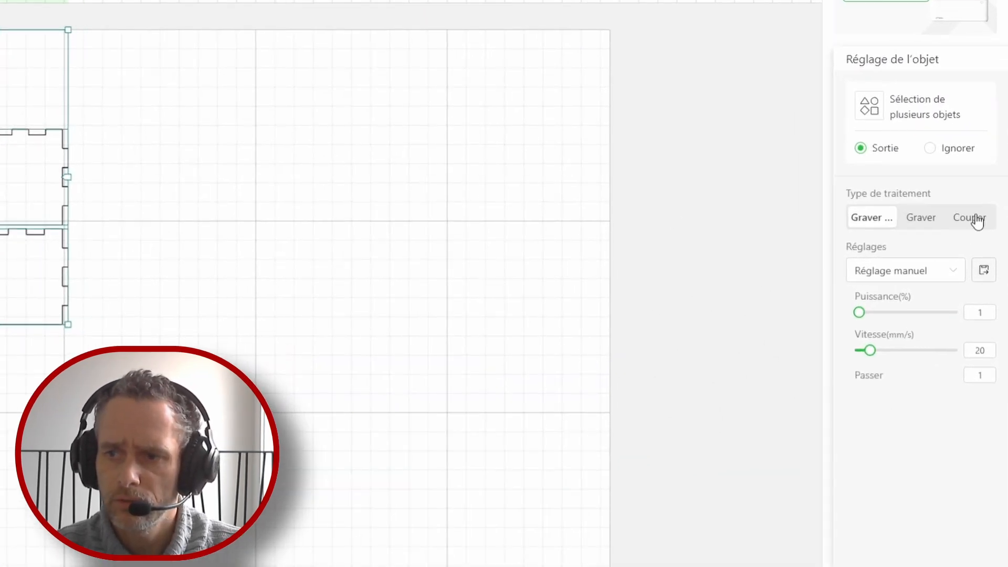
# Set the imported panels to Couper with the MDF 3mm preset and start processing the job
pyautogui.click(977, 220)
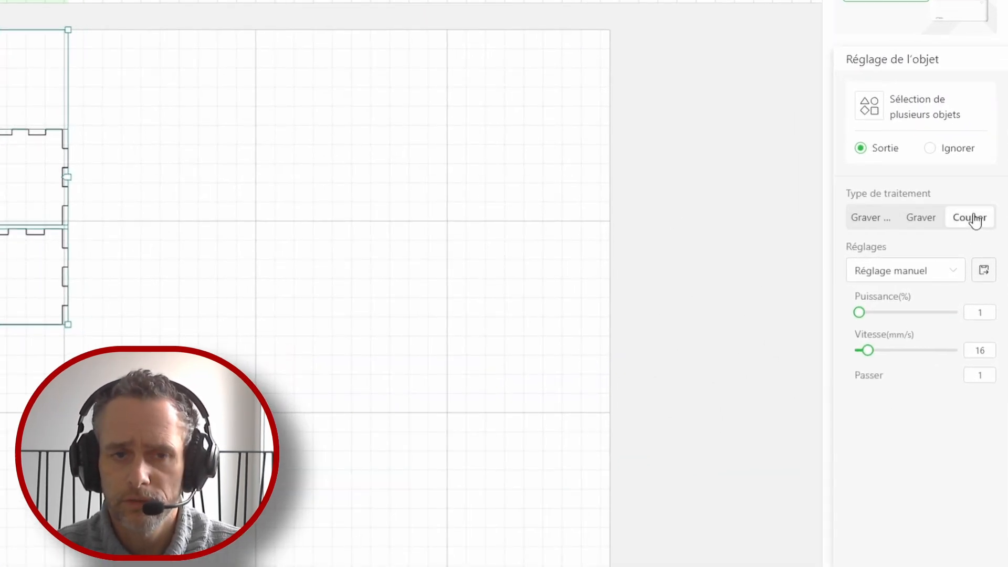
pyautogui.click(950, 274)
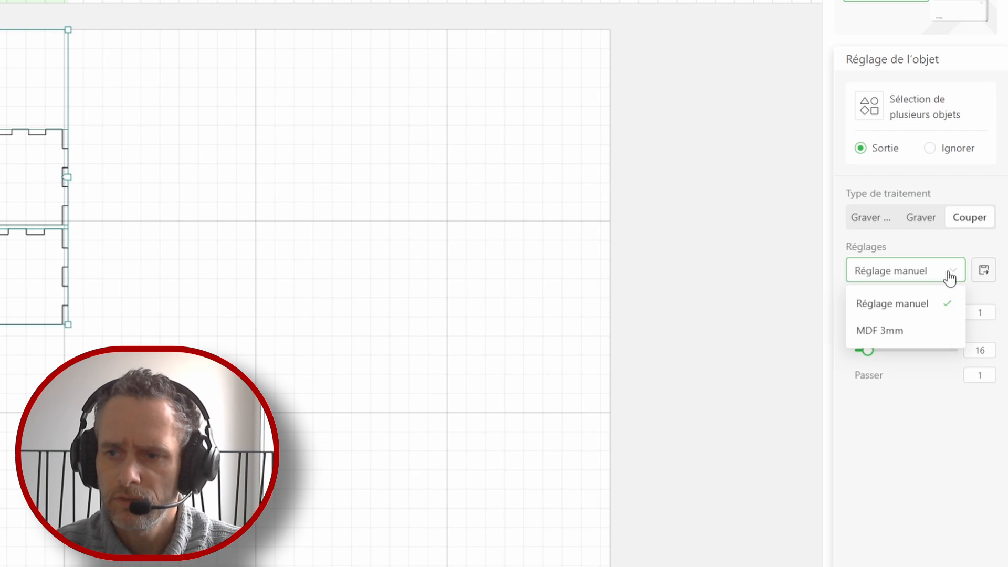
pyautogui.click(906, 339)
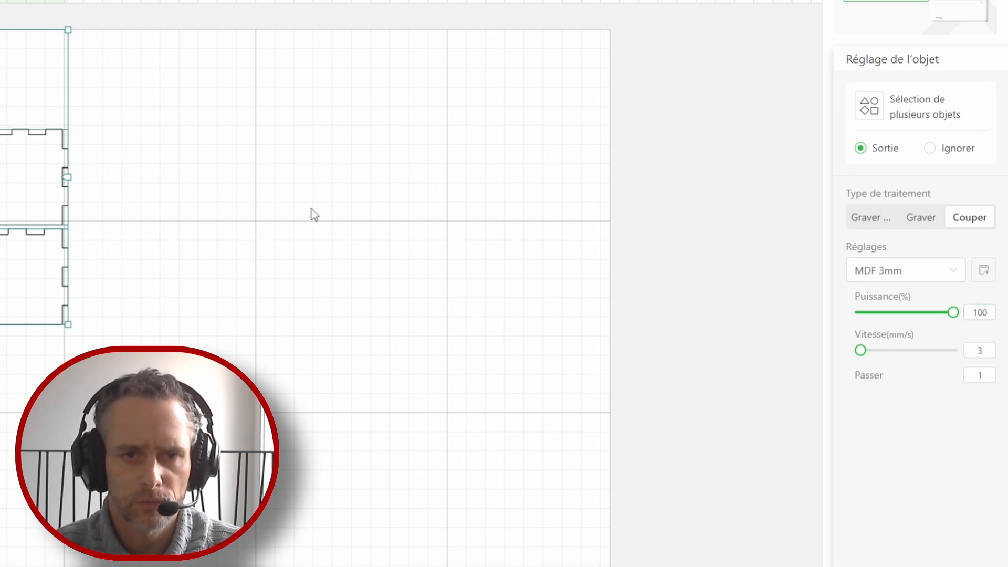
pyautogui.click(120, 170)
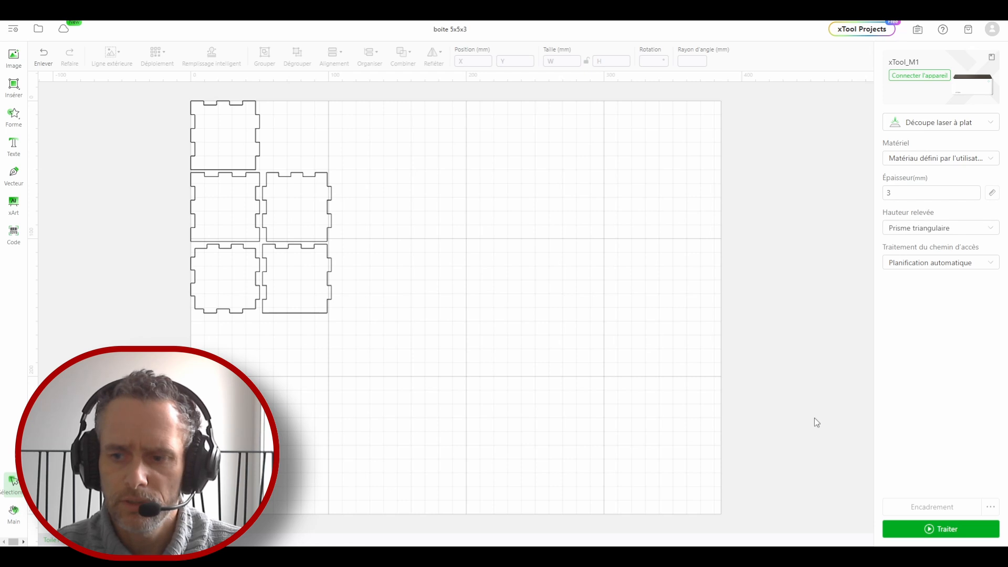
pyautogui.click(955, 530)
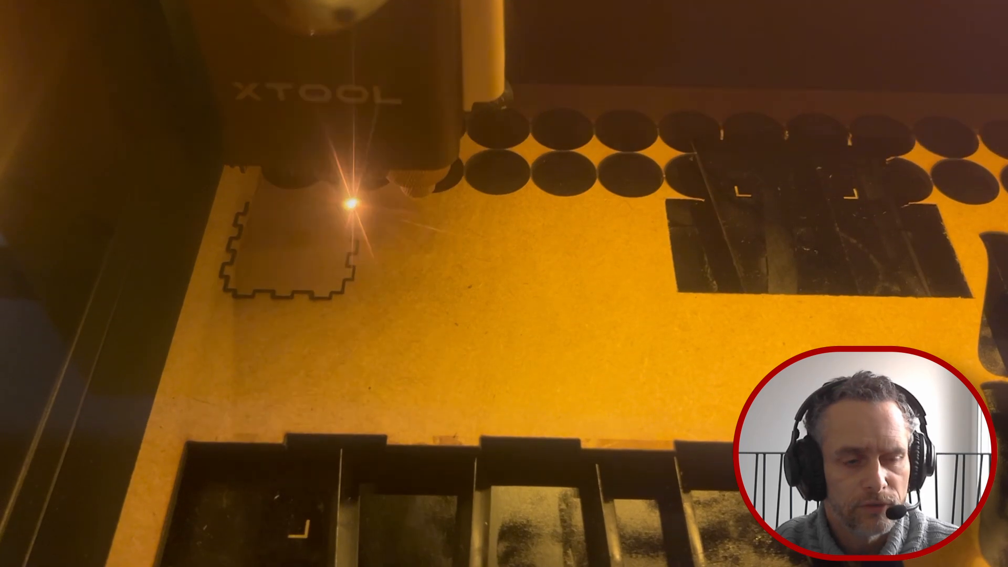